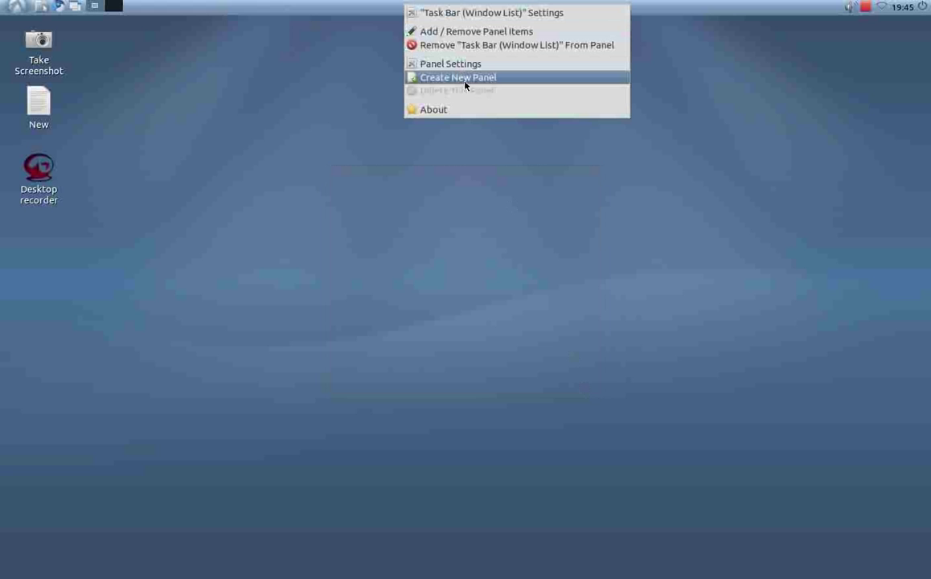
Create a new panel on the left screen edge, 55 pixels wide with an icon size of 52 pixels
left_click(458, 79)
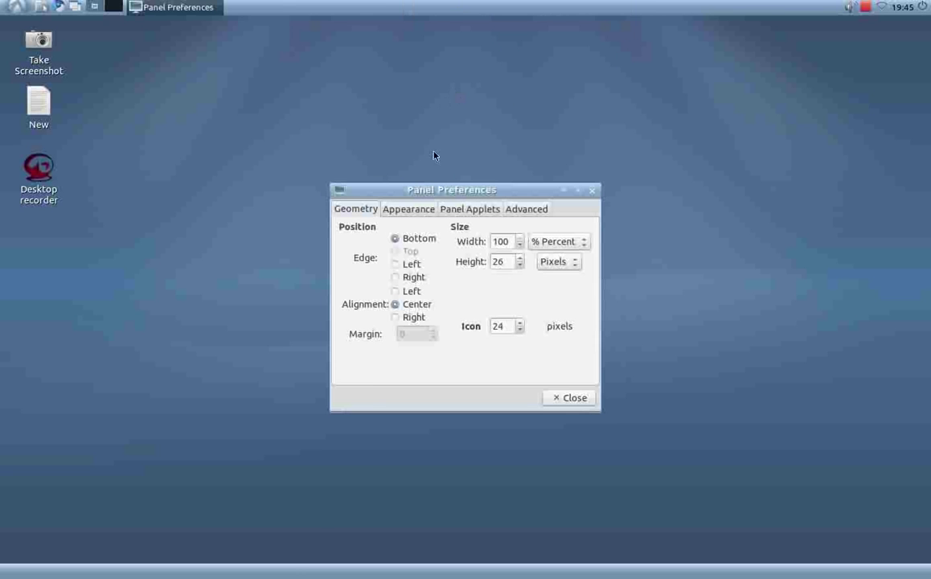
left_click(410, 265)
left_click_drag(509, 261, 485, 262)
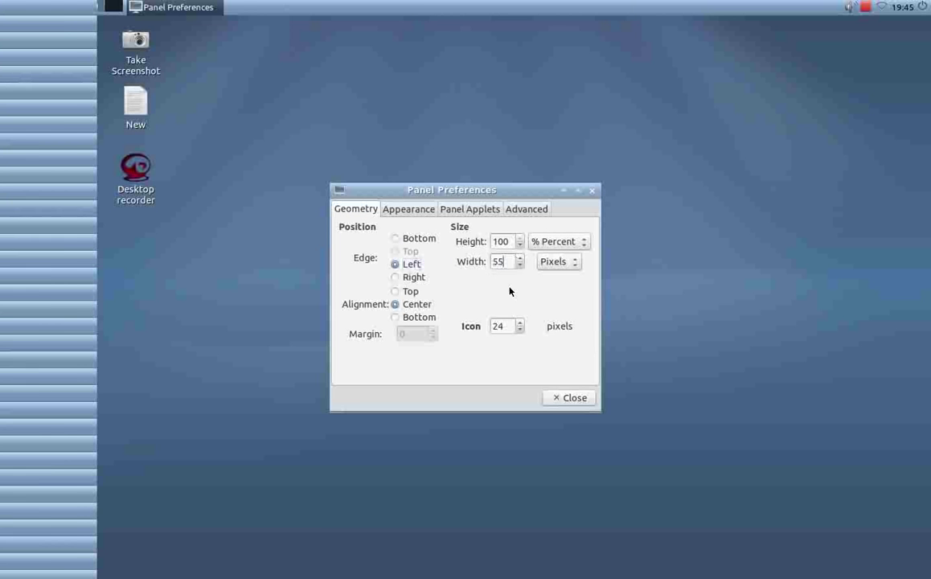
left_click_drag(505, 326, 493, 325)
type("52")
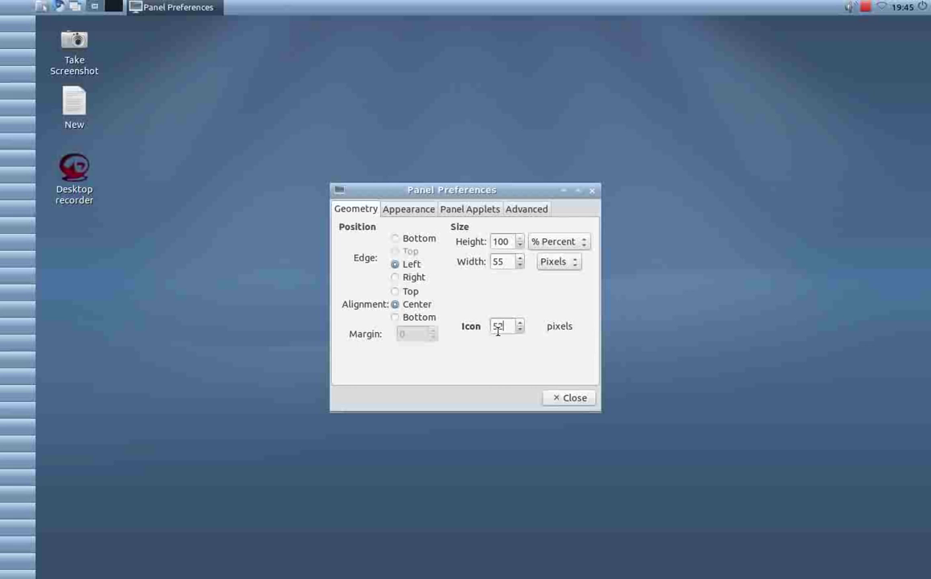
Set the new panel's background to solid black #000000 with an opacity of 32
left_click(414, 212)
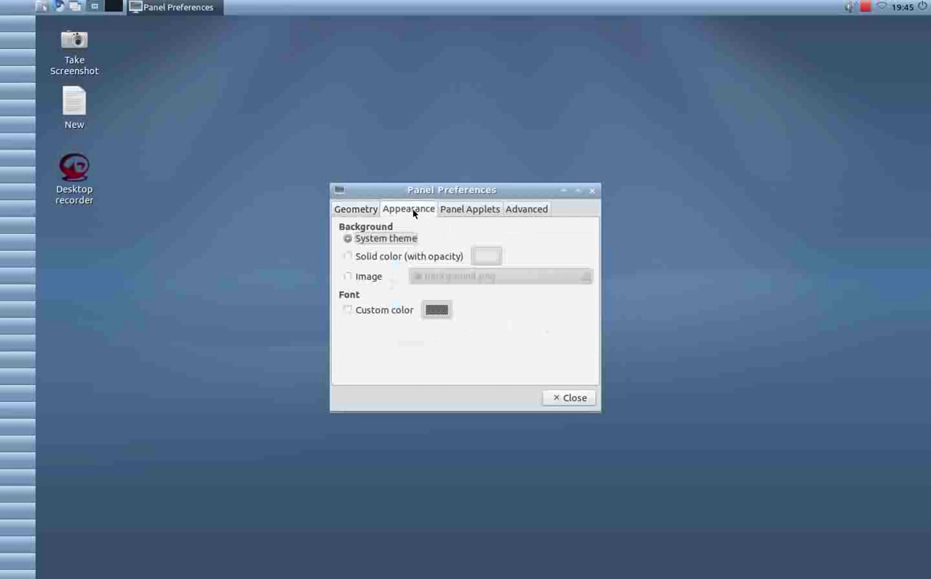
left_click(377, 260)
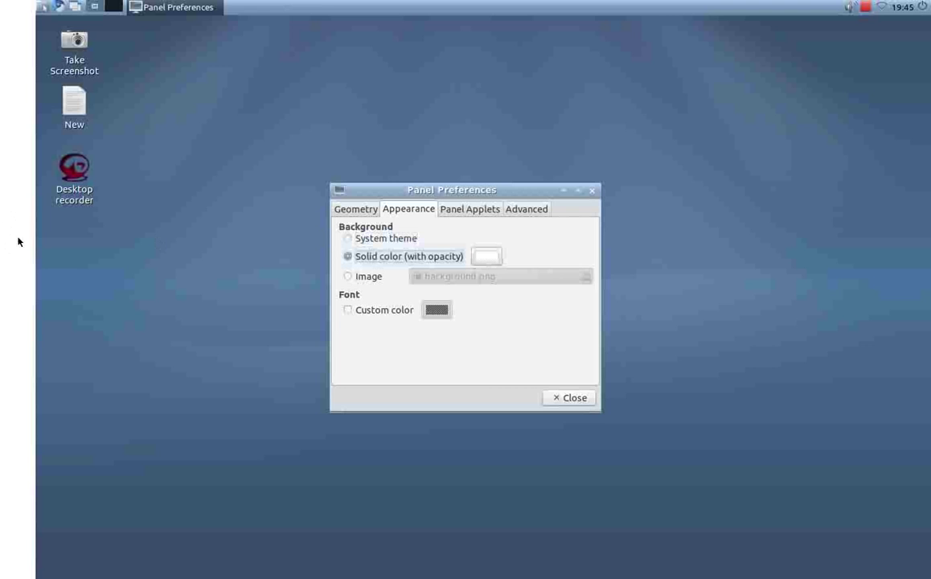
left_click(485, 257)
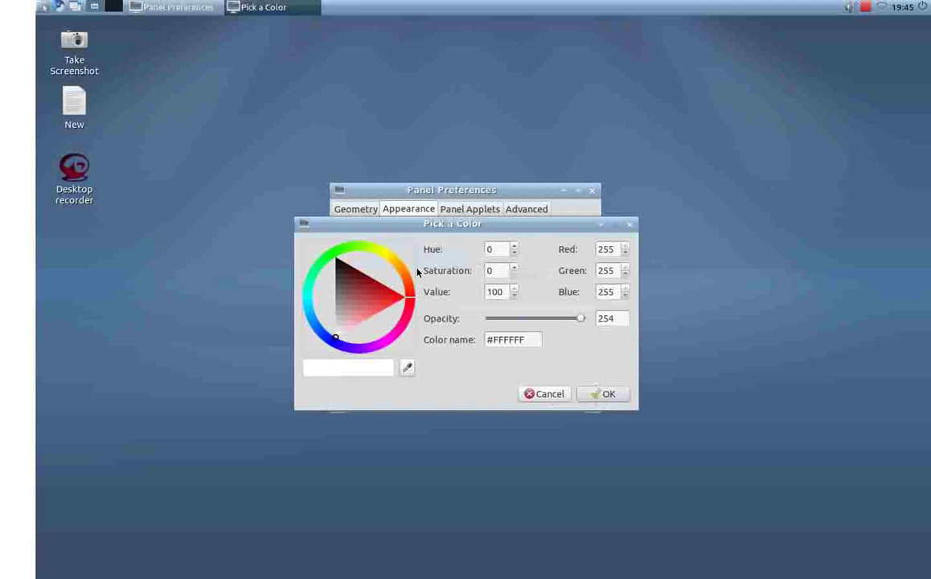
left_click_drag(353, 293, 336, 258)
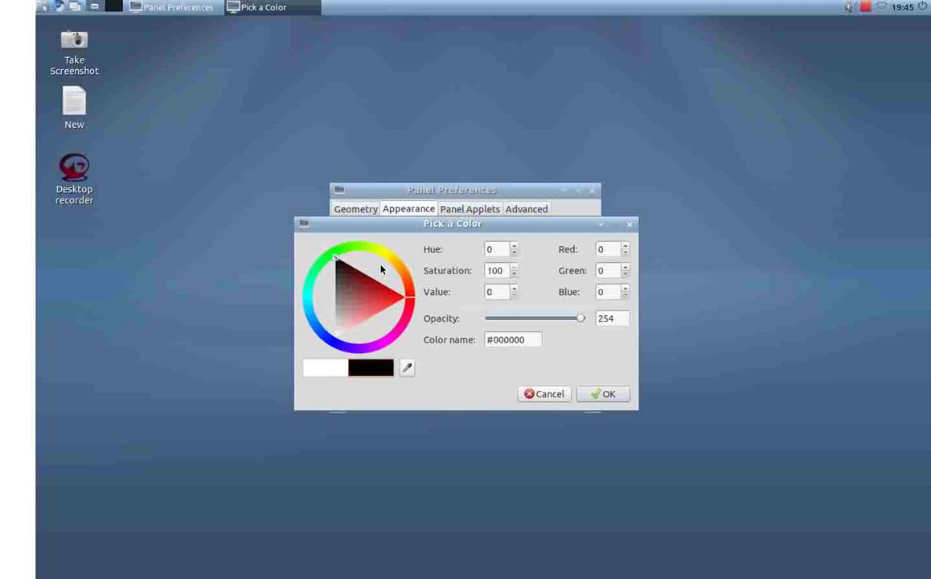
left_click_drag(578, 321, 499, 320)
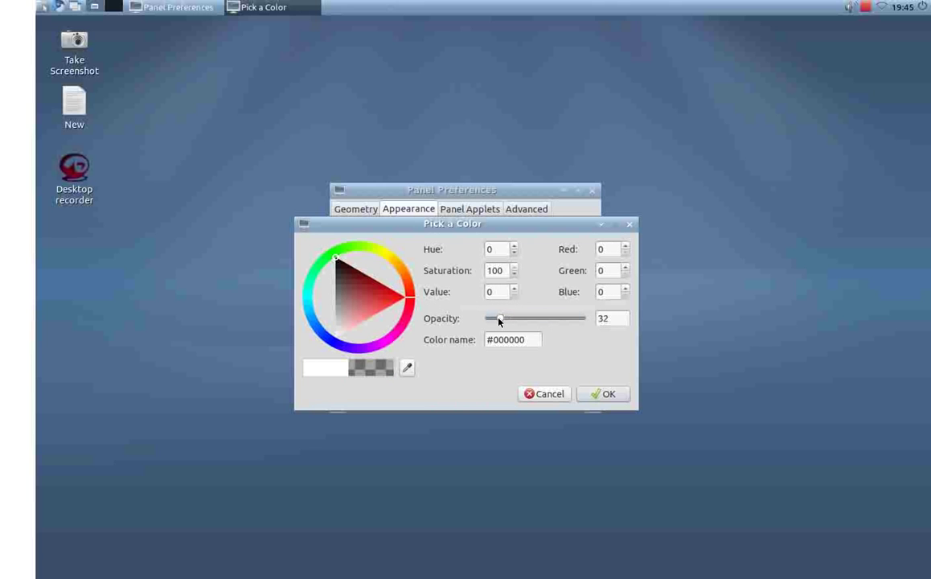
left_click(588, 394)
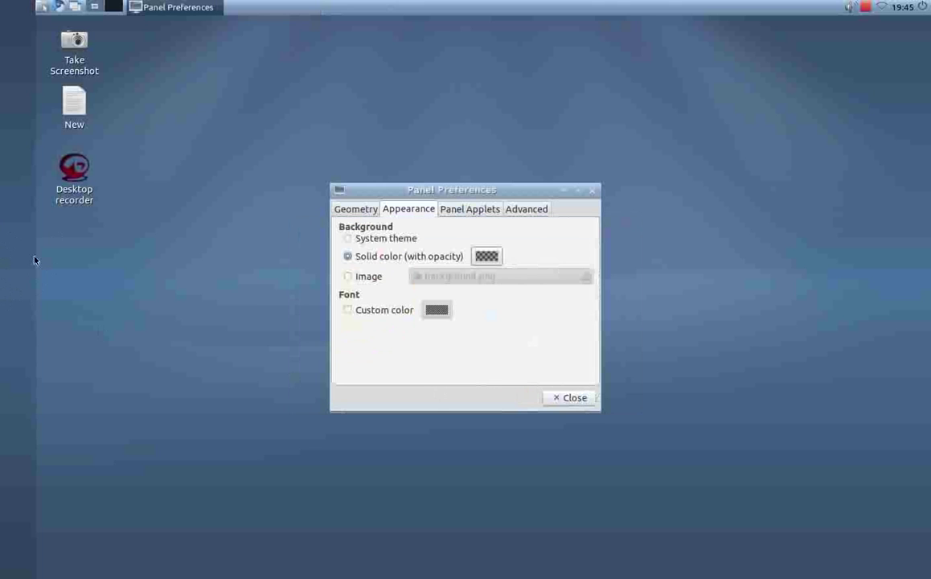
Add the Menu plugin to the new panel
left_click(368, 209)
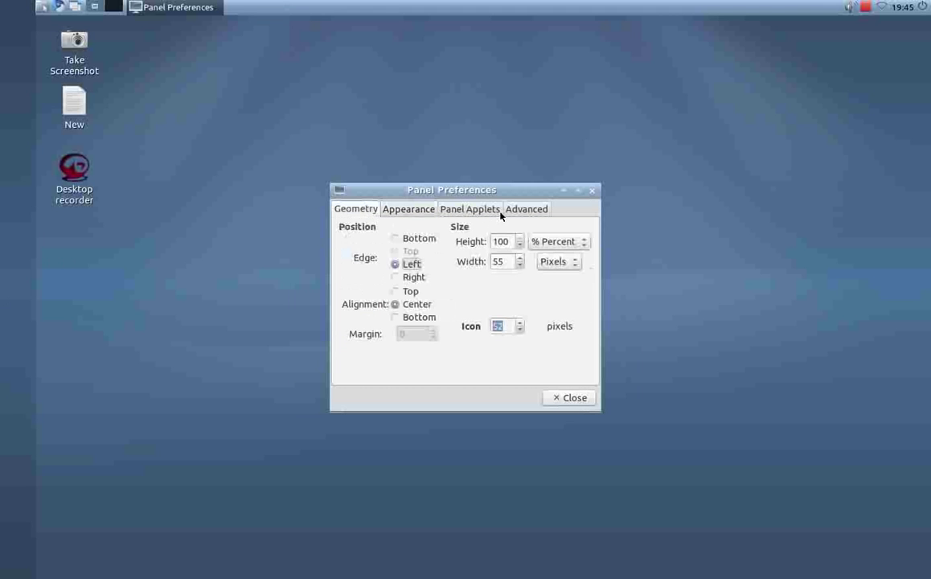
left_click(483, 210)
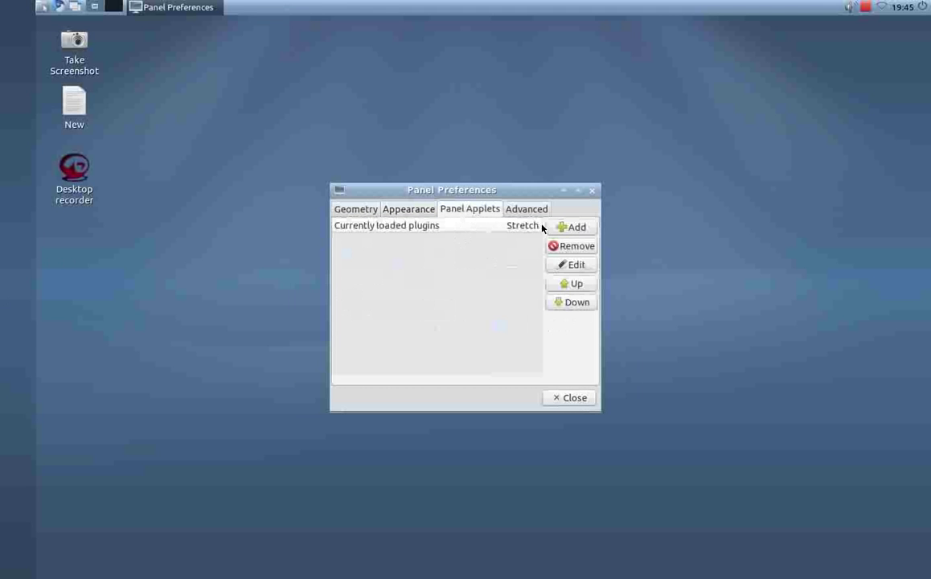
left_click(573, 227)
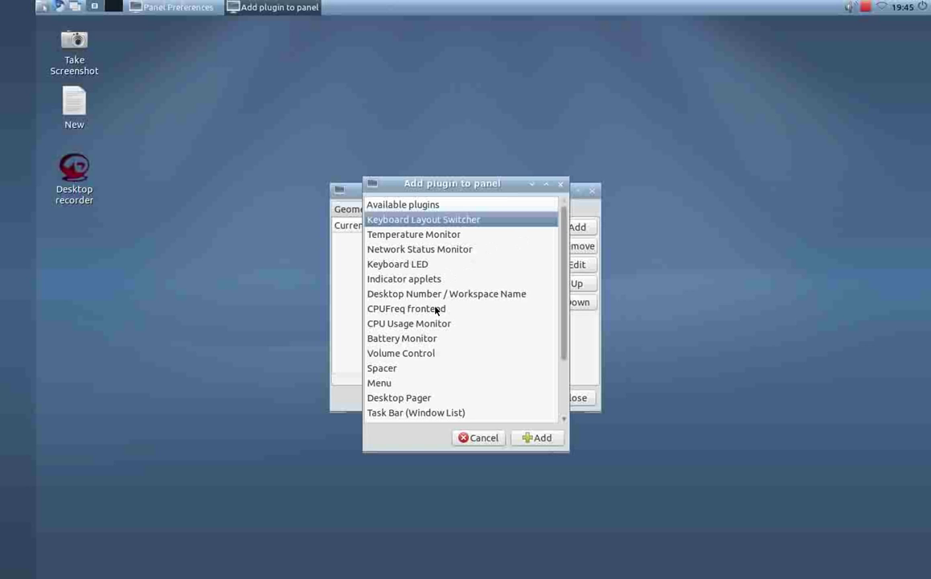
scroll(407, 356, "down", 1)
left_click(394, 356)
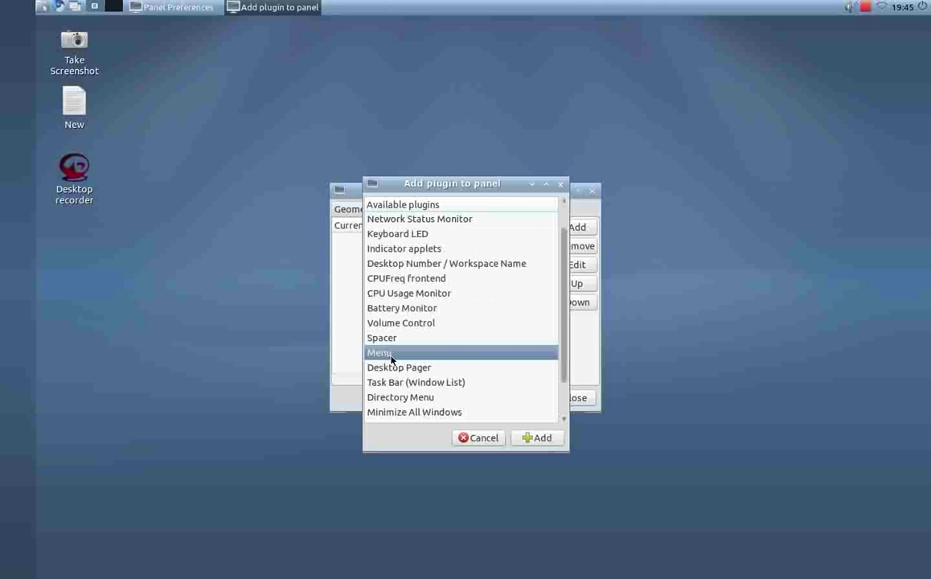
left_click(546, 442)
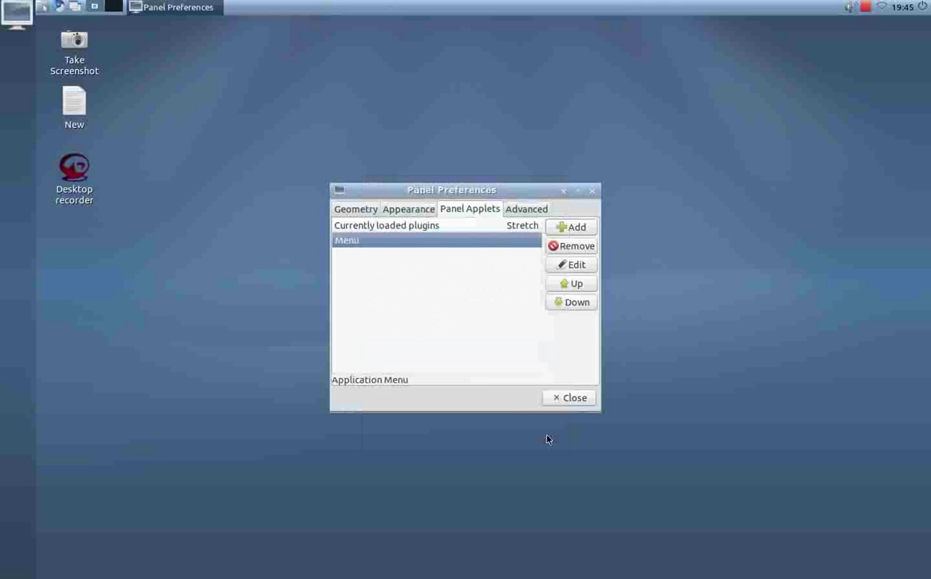
Try out the Menu applet on the new panel
left_click(16, 13)
left_click(22, 76)
left_click(18, 16)
left_click(20, 19)
Add the Application Launch Bar plugin to the panel below the Menu
left_click(573, 232)
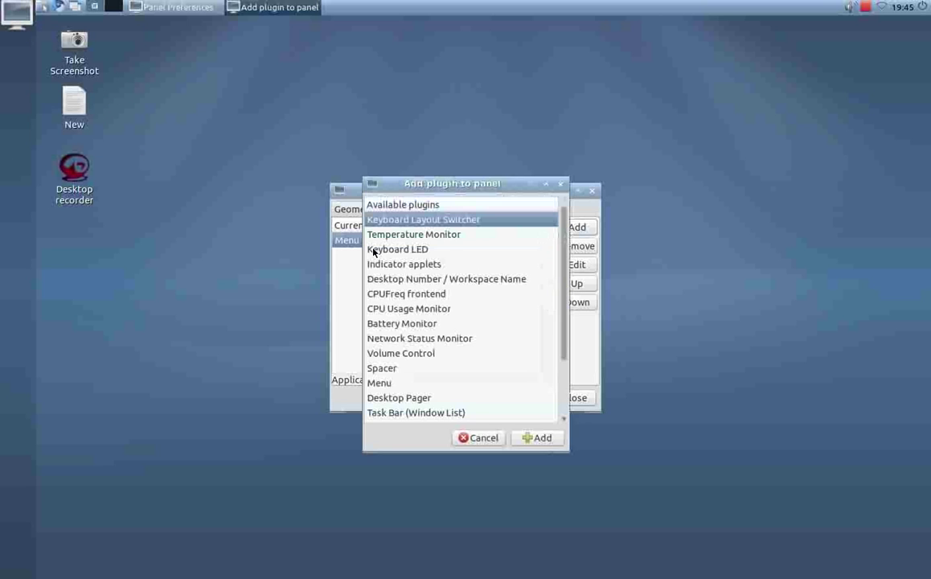
scroll(411, 309, "down", 1)
scroll(412, 314, "down", 1)
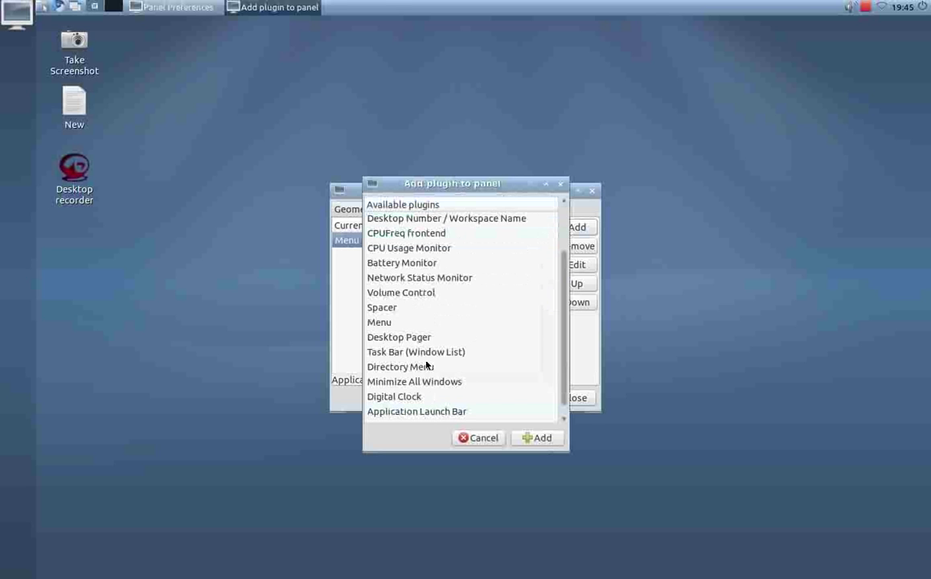
left_click(425, 353)
scroll(404, 394, "down", 1)
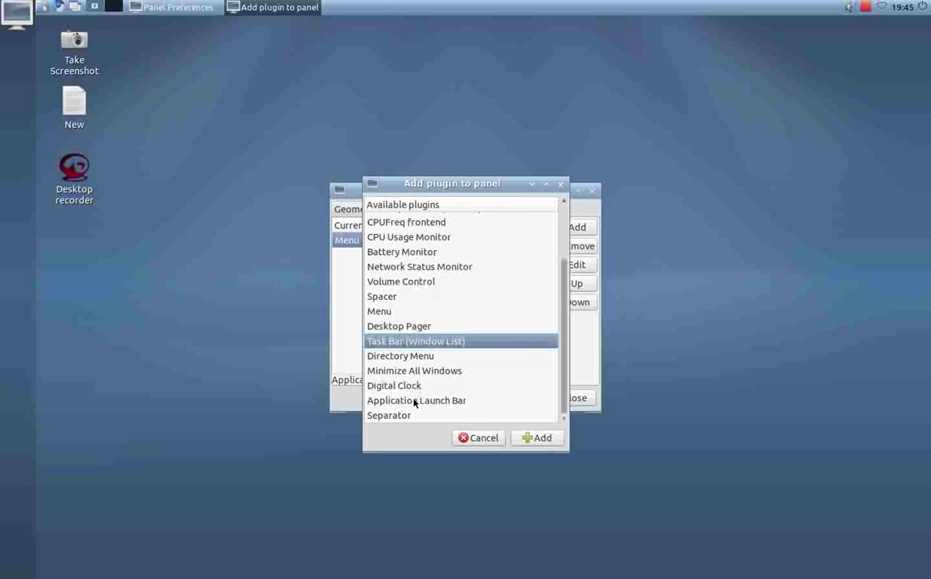
left_click(414, 403)
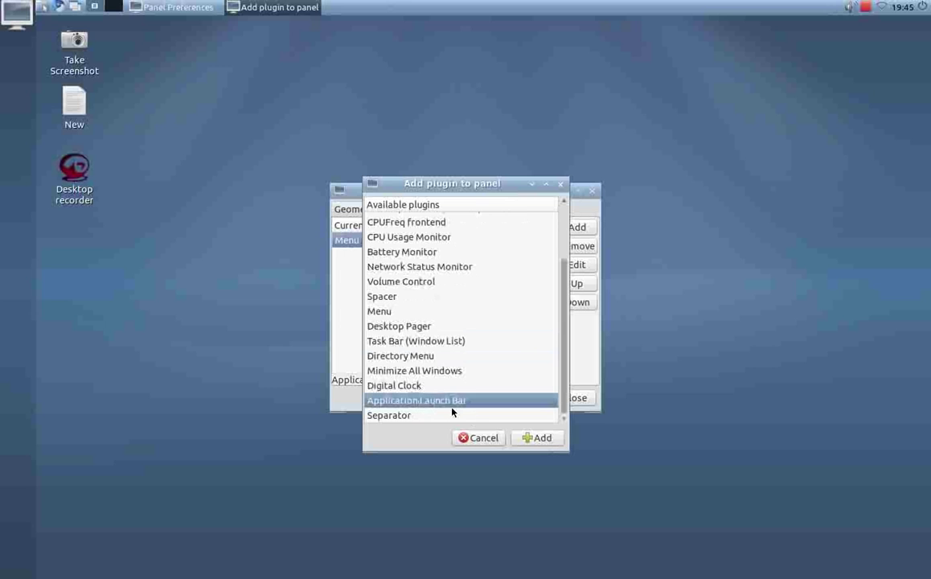
left_click(517, 442)
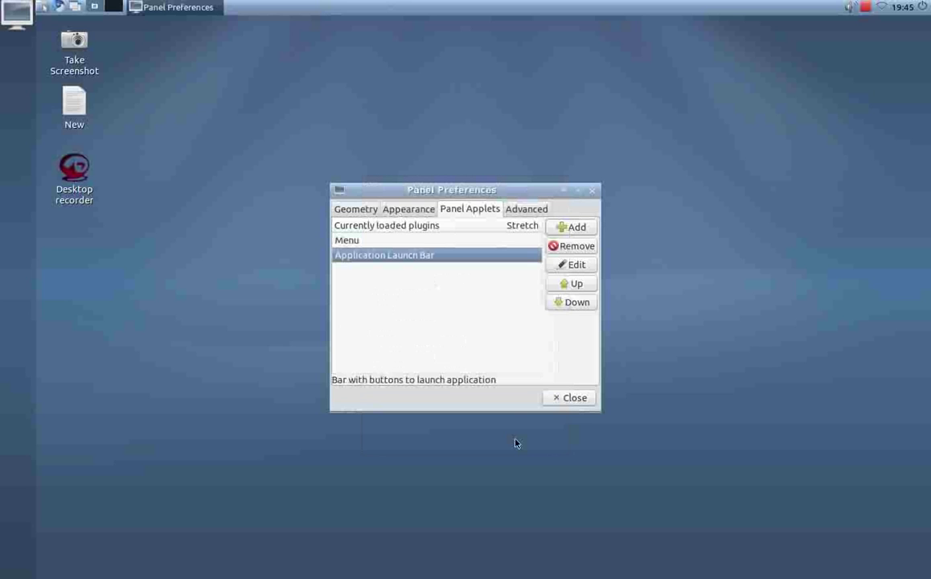
Edit the Application Launch Bar and add File Manager from Accessories to it
left_click(574, 267)
left_click_drag(563, 192, 557, 462)
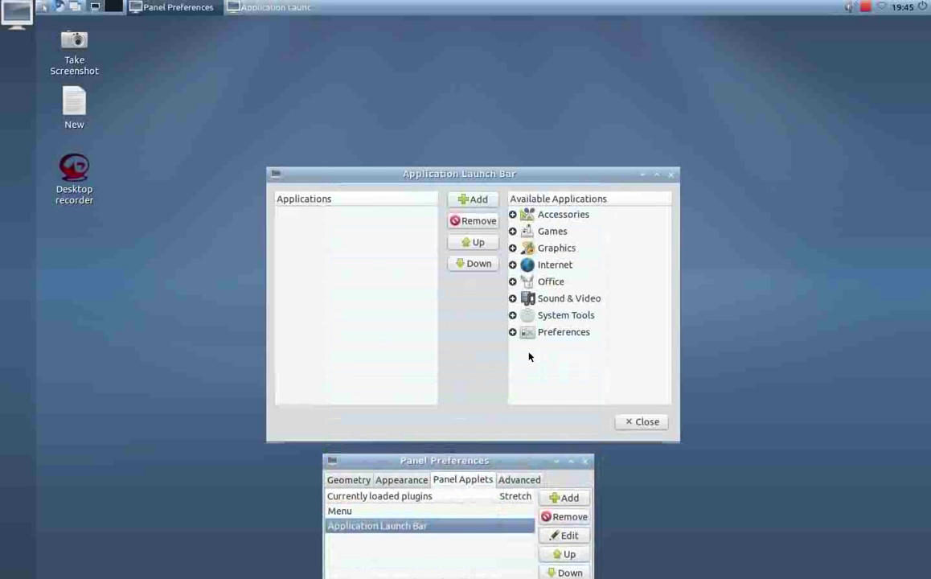
left_click(528, 214)
left_click(513, 215)
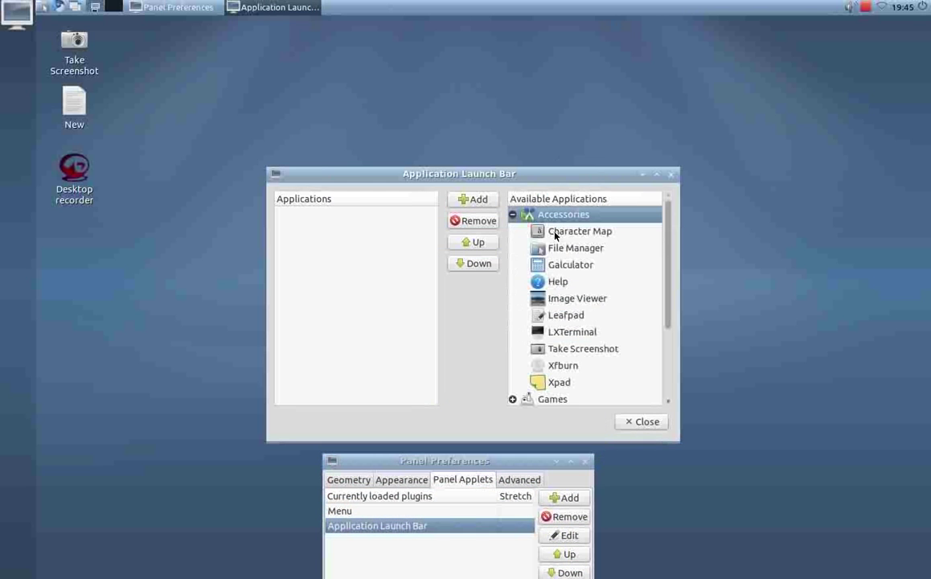
left_click(544, 249)
left_click(485, 203)
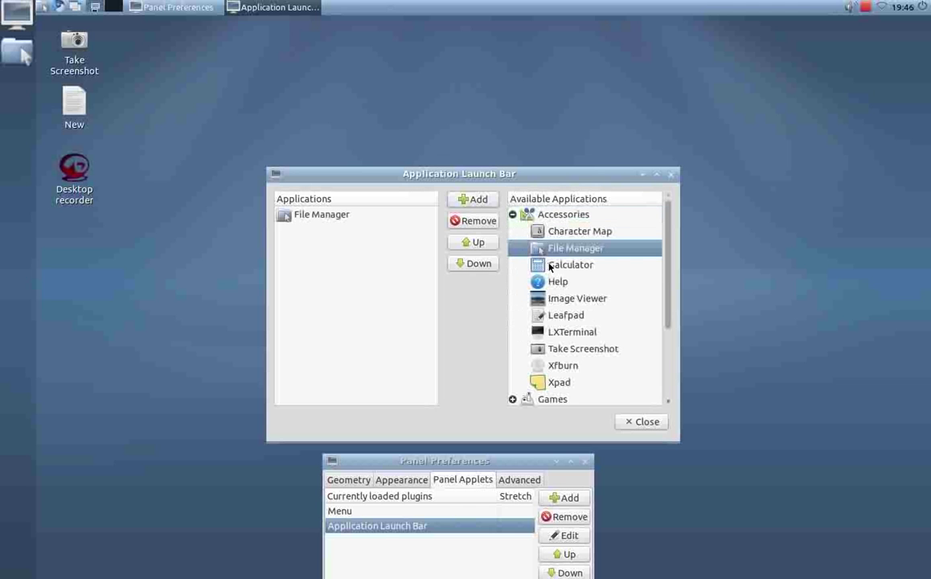
Add Galculator, Image Viewer and LXTerminal from Accessories to the launch bar
left_click(549, 266)
left_click(483, 199)
left_click(563, 298)
left_click(489, 198)
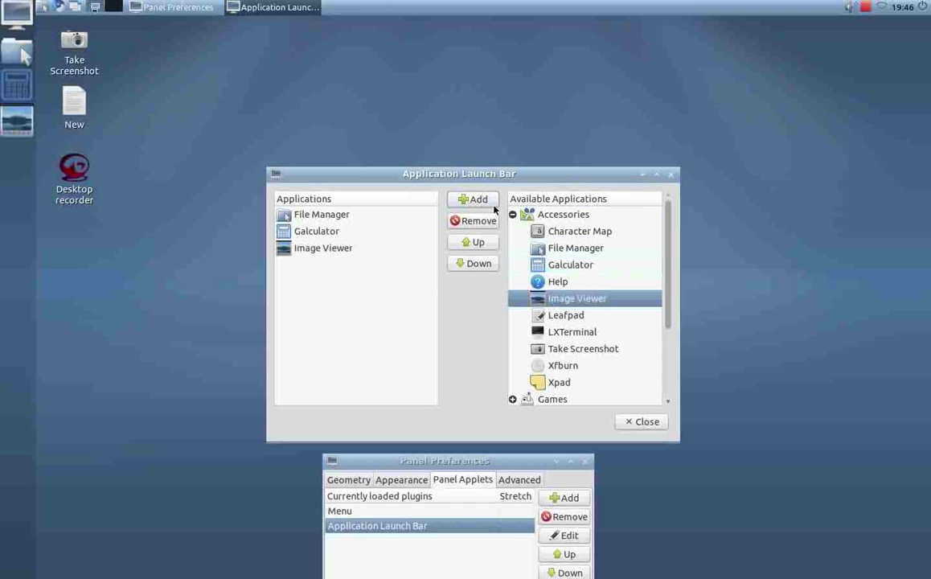
left_click(530, 332)
left_click(475, 200)
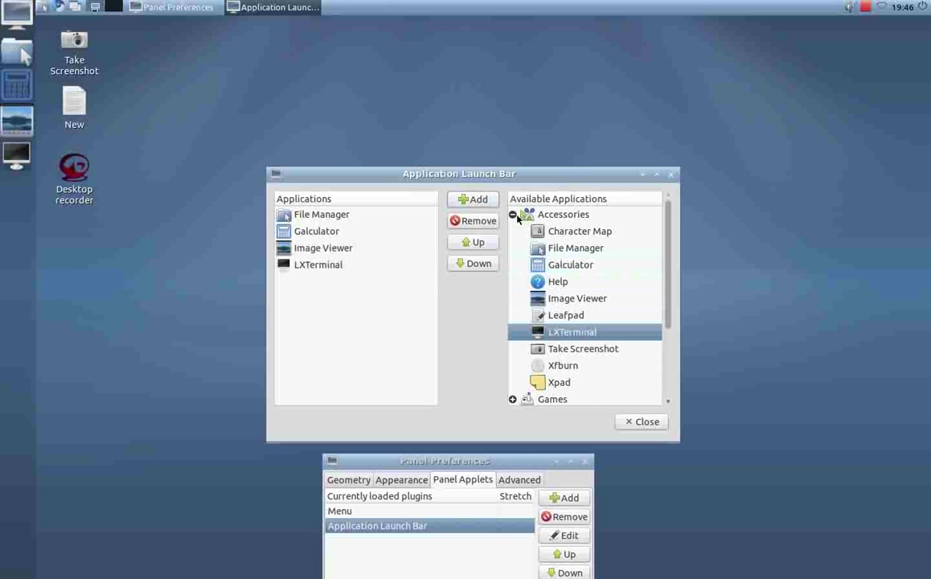
left_click(514, 214)
Move LXTerminal two places up the launch bar's application list and back down to its end
left_click(339, 269)
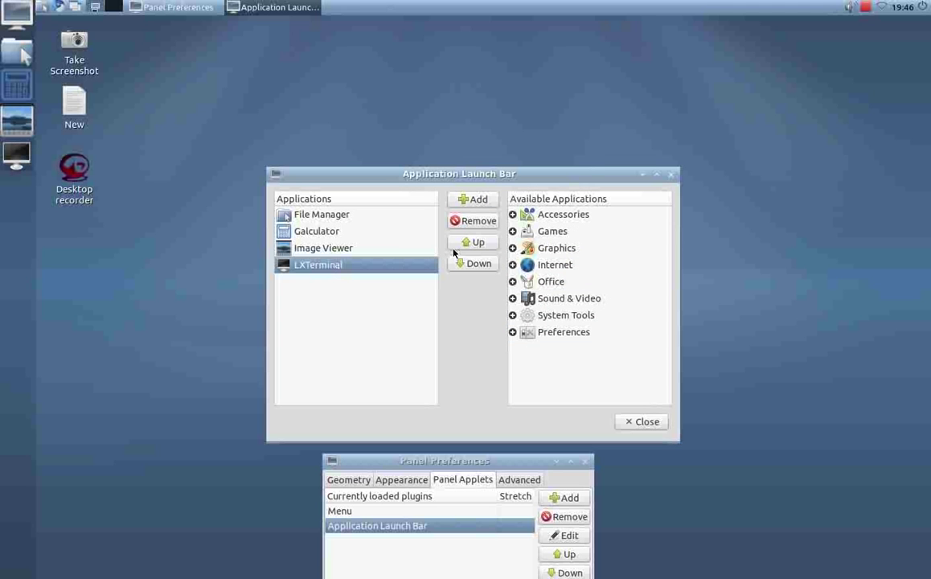
left_click(474, 242)
left_click(473, 242)
left_click(470, 263)
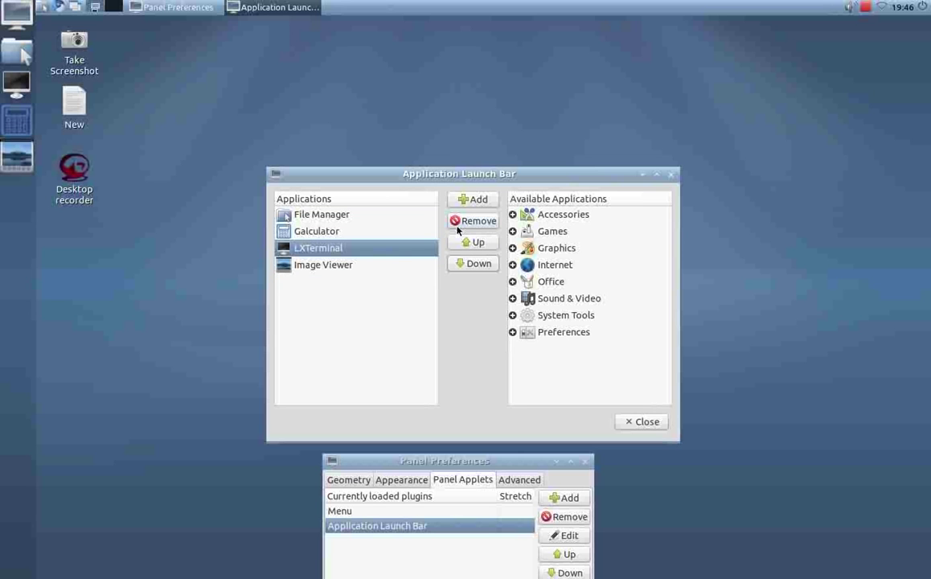
left_click(478, 263)
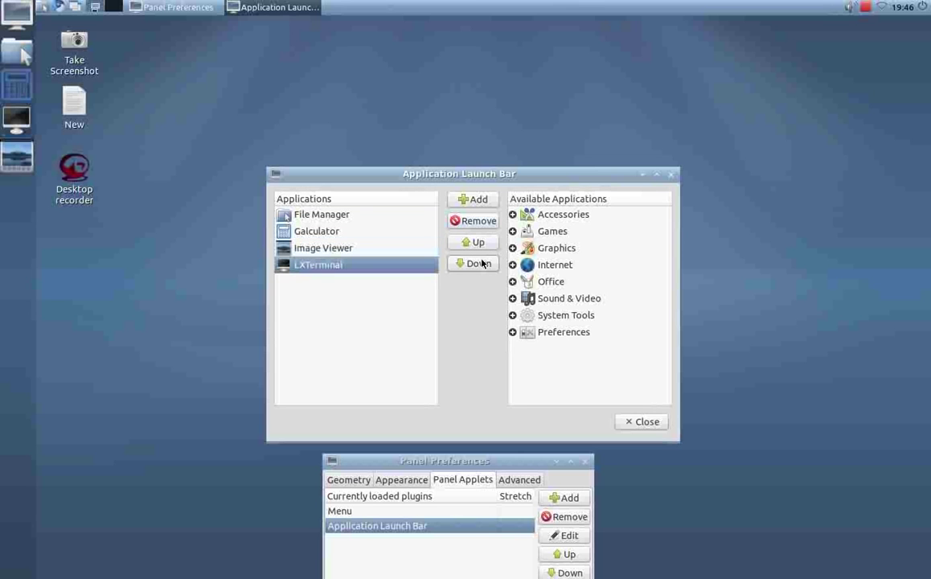
Add Chromium Web Browser, Pidgin Internet Messenger and XChat IRC from the Internet category to the launch bar
left_click(565, 265)
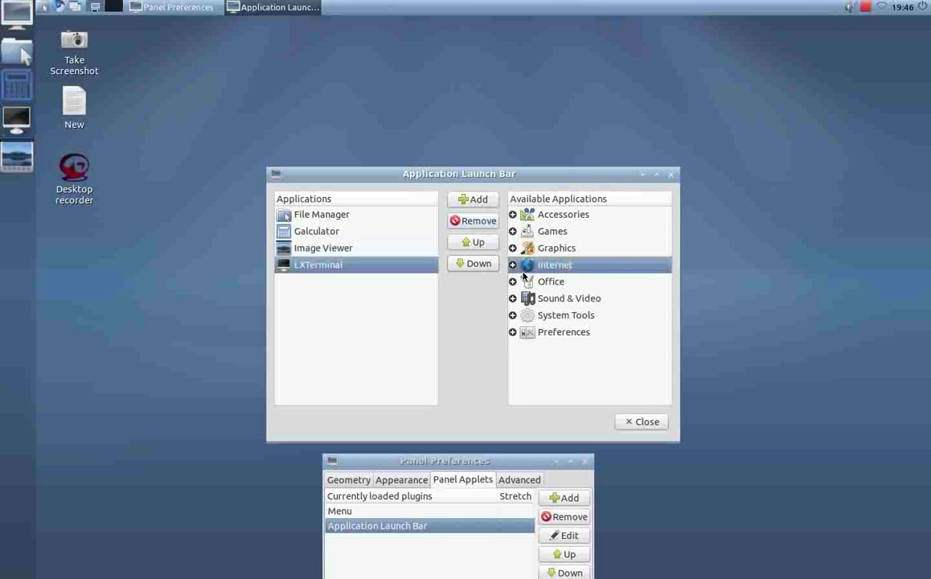
left_click(512, 264)
left_click(555, 282)
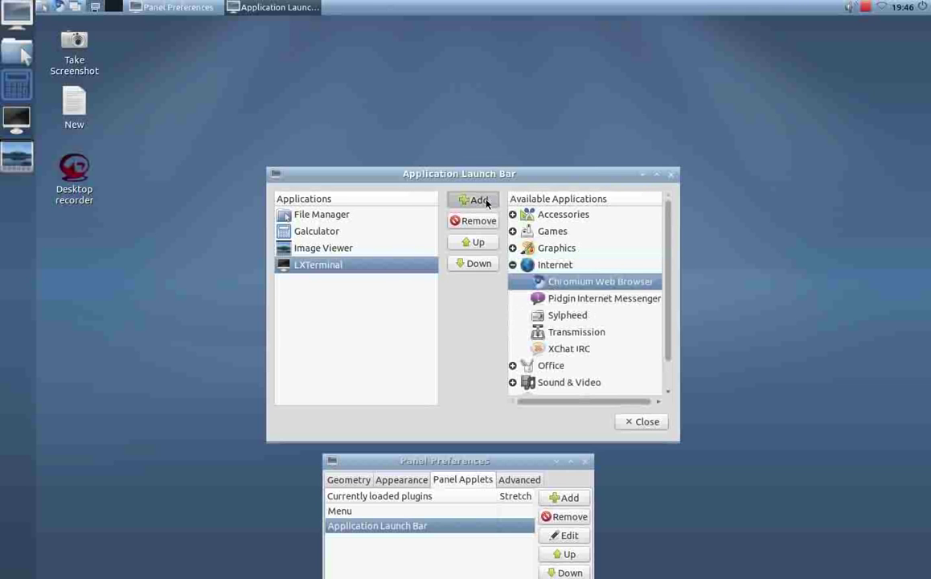
left_click(474, 199)
left_click(558, 300)
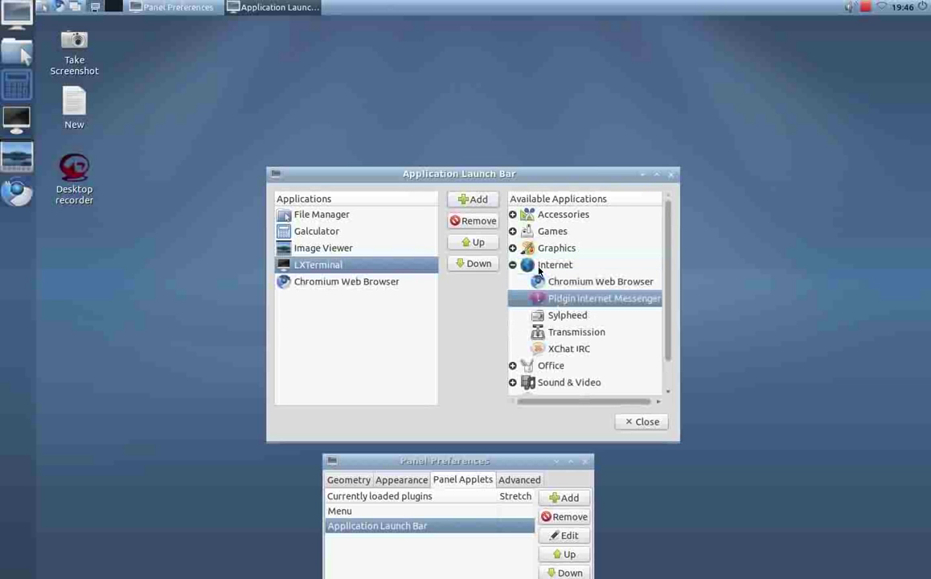
left_click(478, 200)
left_click(553, 346)
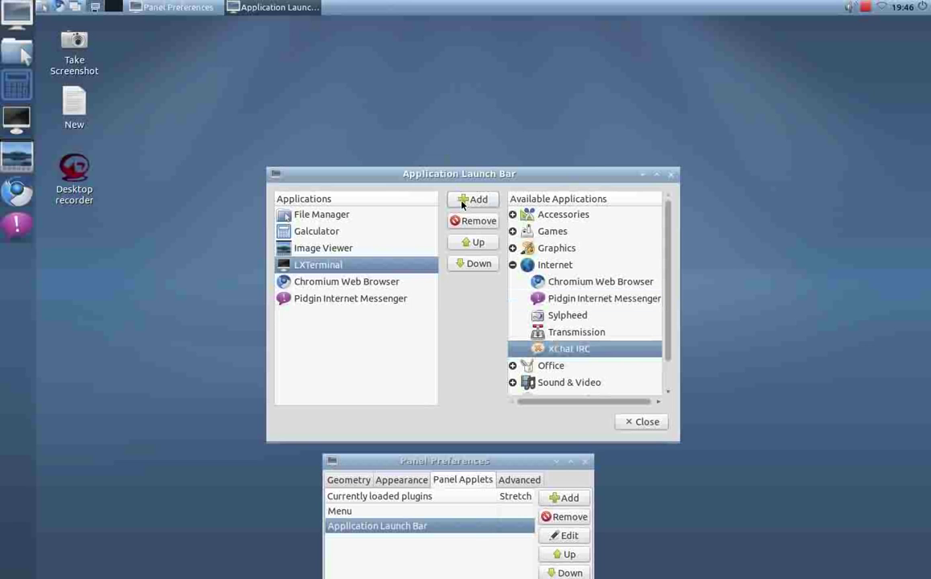
left_click(464, 200)
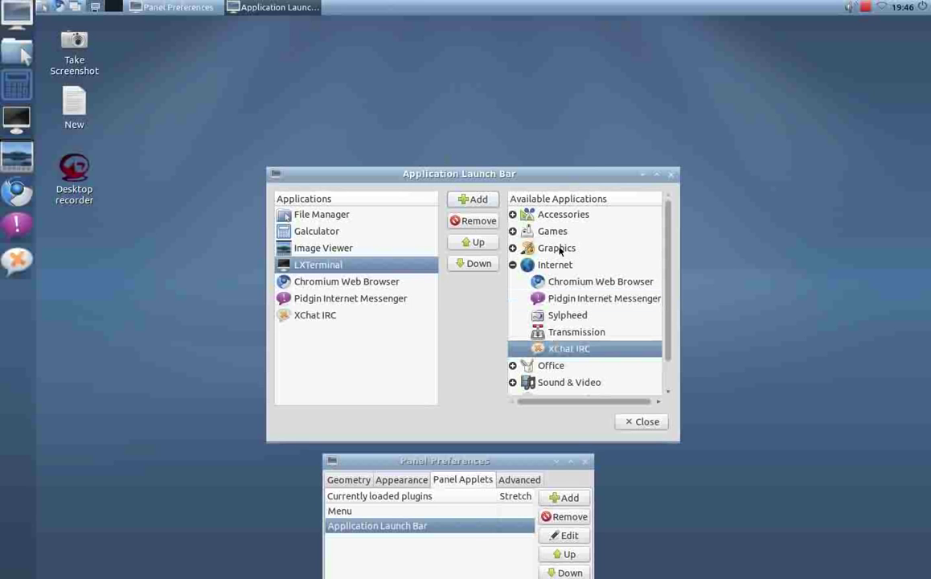
Add AbiWord from the Office category to the launch bar and close its settings, returning to the panel preferences
left_click(513, 264)
left_click(512, 282)
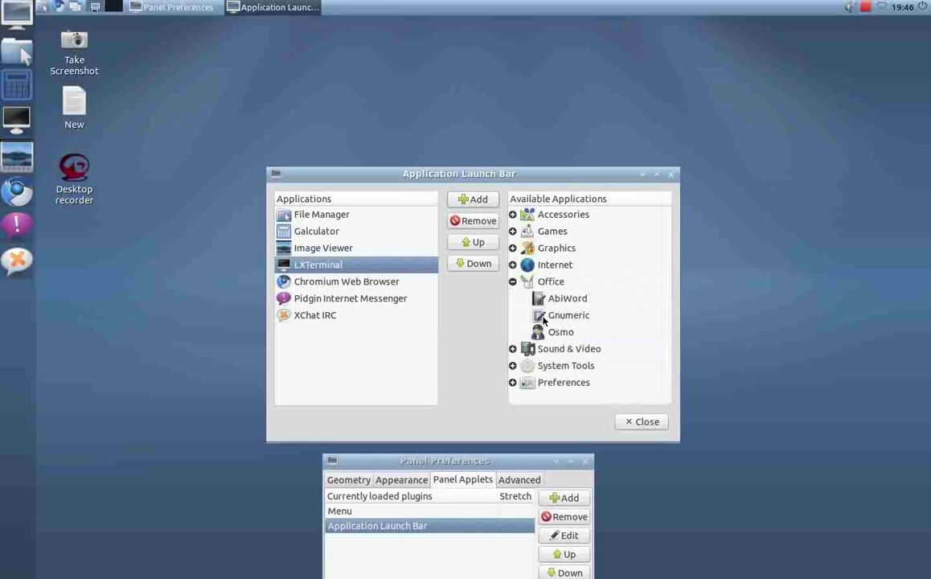
left_click(565, 299)
left_click(476, 201)
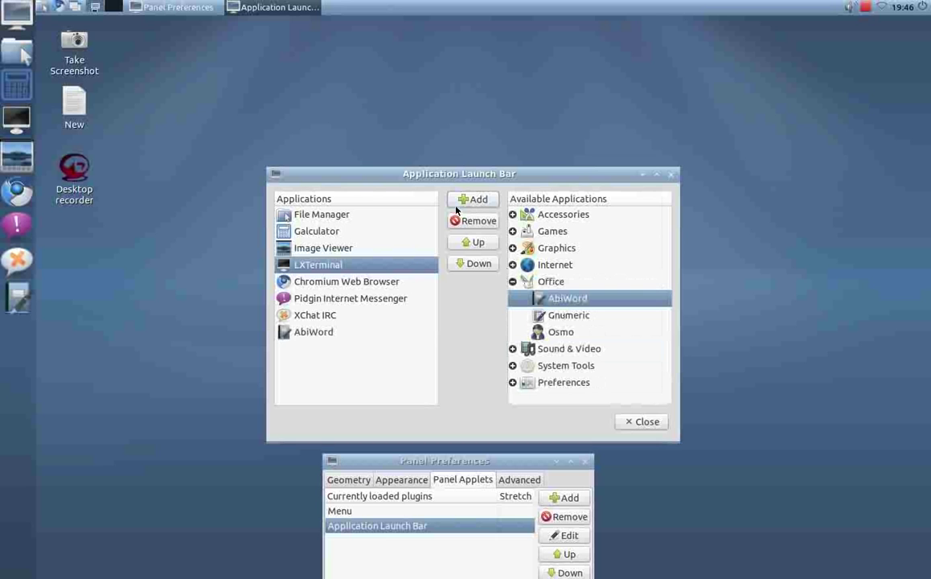
left_click(671, 174)
left_click_drag(459, 461, 466, 211)
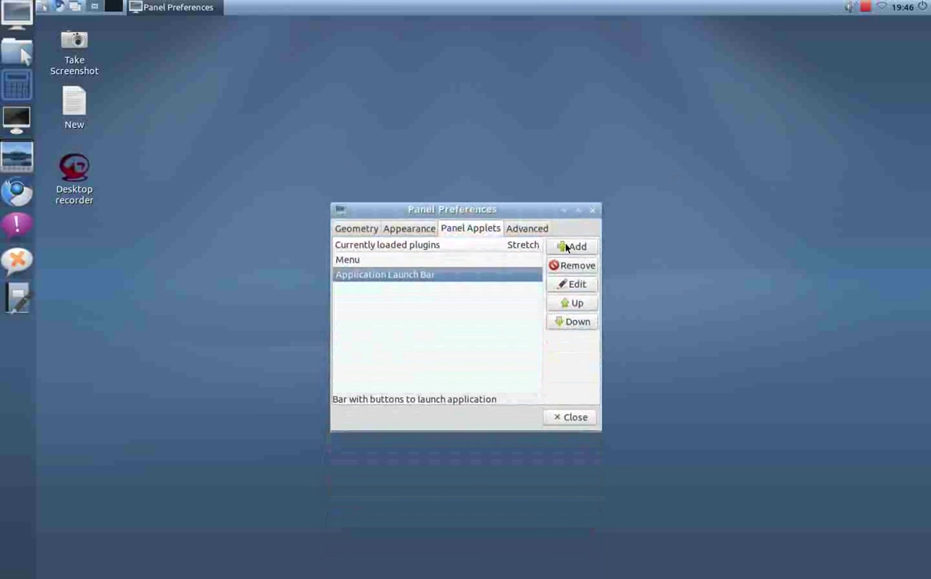
Add the Task Bar (Window List) plugin to the left panel
left_click(555, 246)
left_click(399, 432)
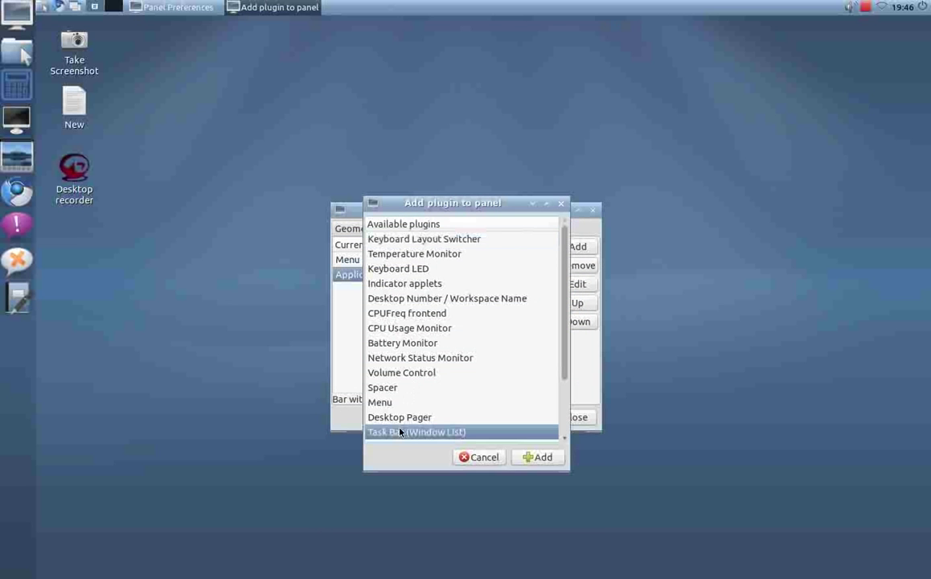
left_click(533, 457)
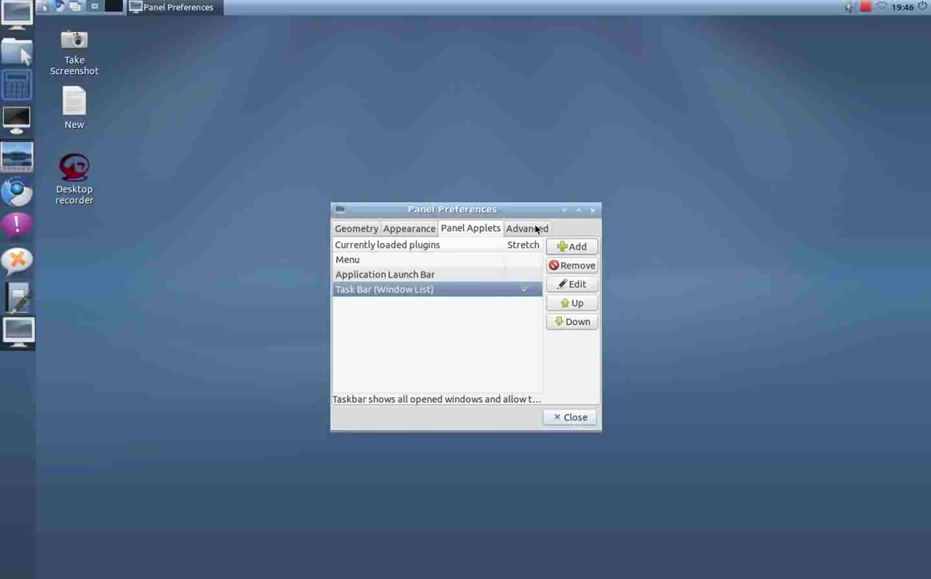
Add the Digital Clock plugin to the left panel and close the panel preferences
left_click(582, 249)
scroll(426, 386, "down", 3)
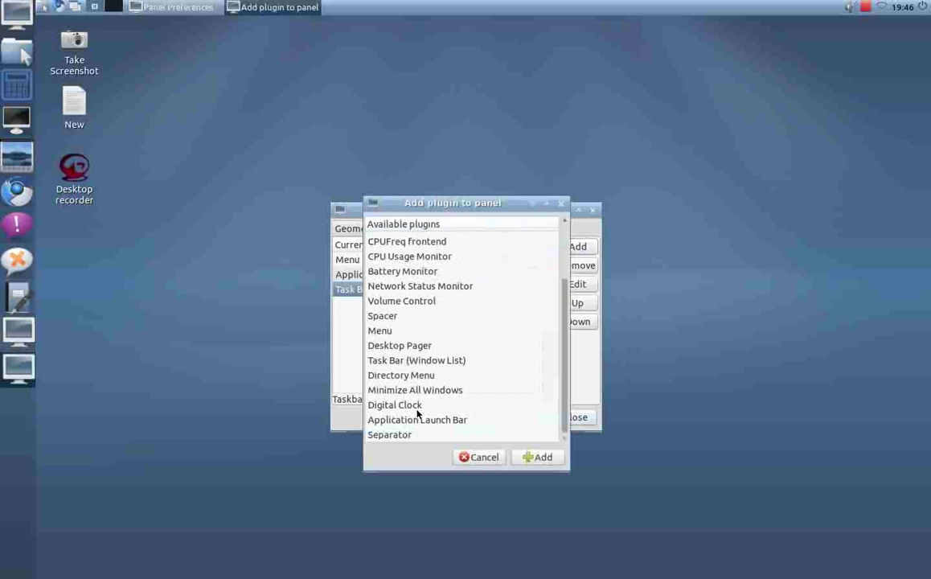
left_click(370, 405)
left_click(527, 458)
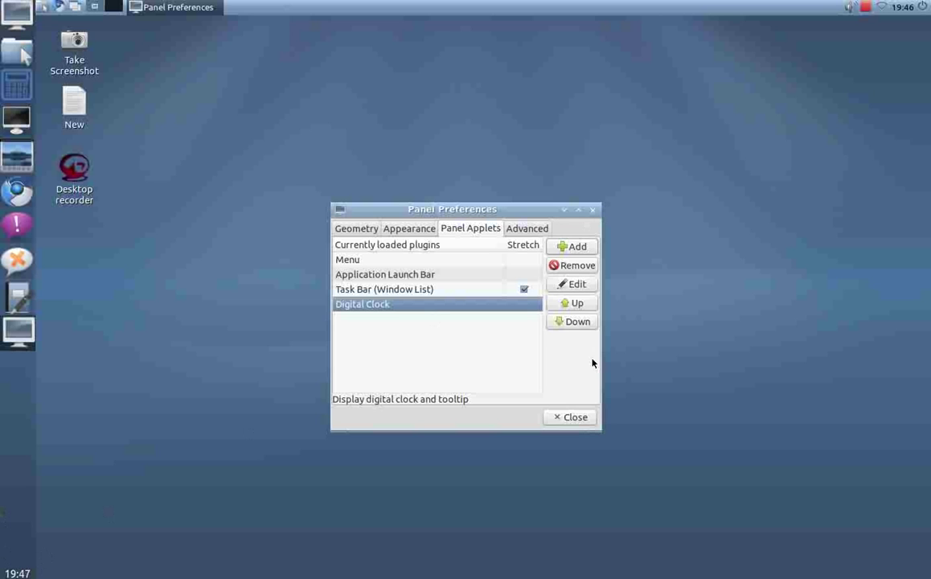
left_click(574, 418)
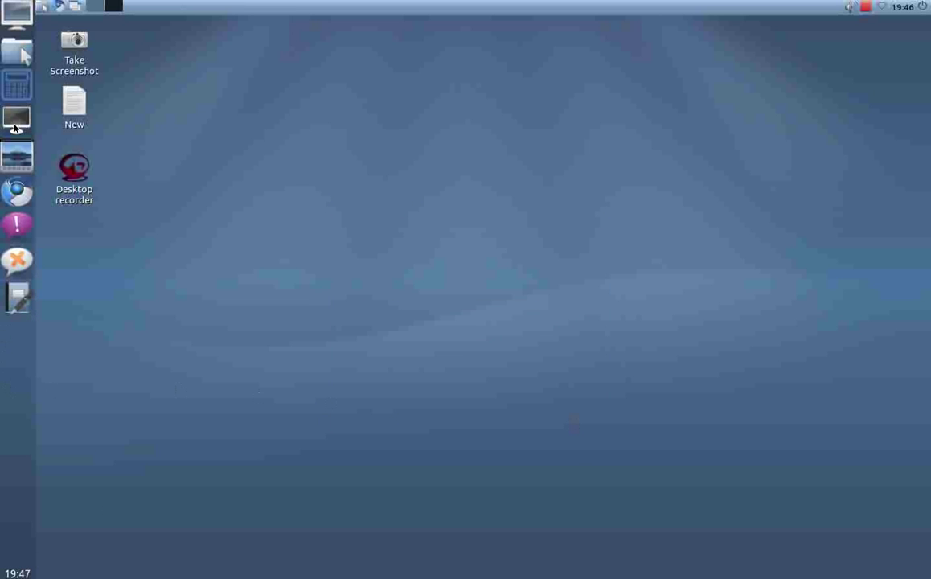
Open the file manager from the left panel's launch bar to test it, and close its window again
left_click(21, 55)
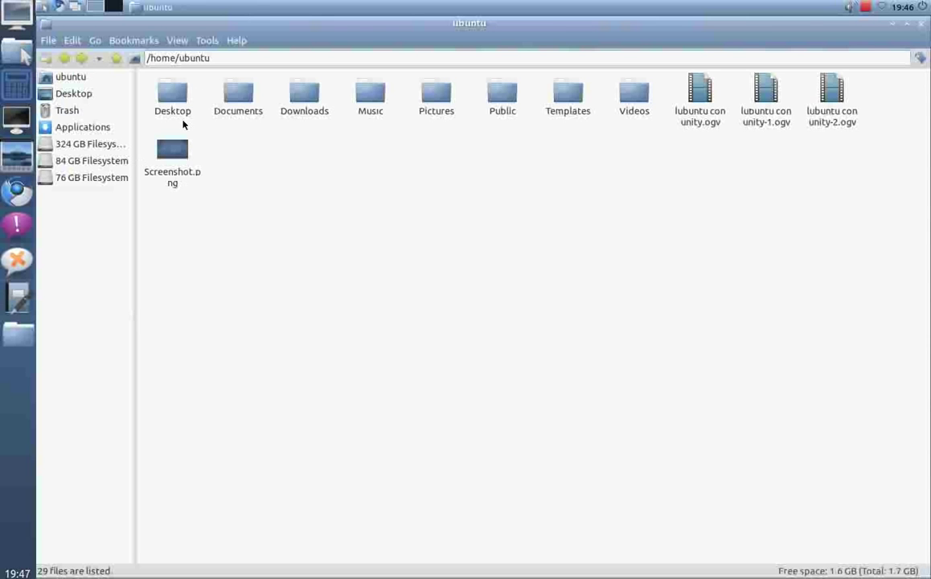
left_click(922, 25)
right_click(450, 113)
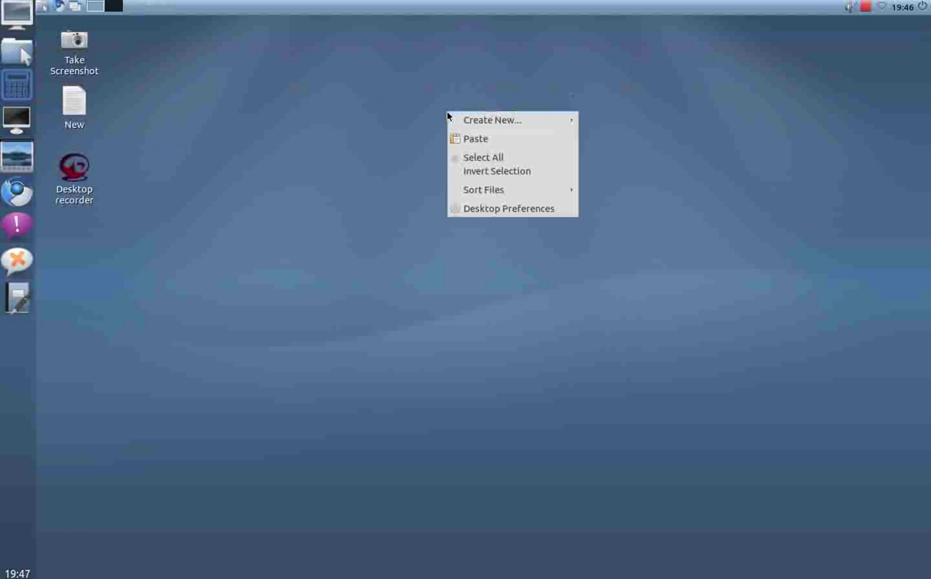
left_click(54, 129)
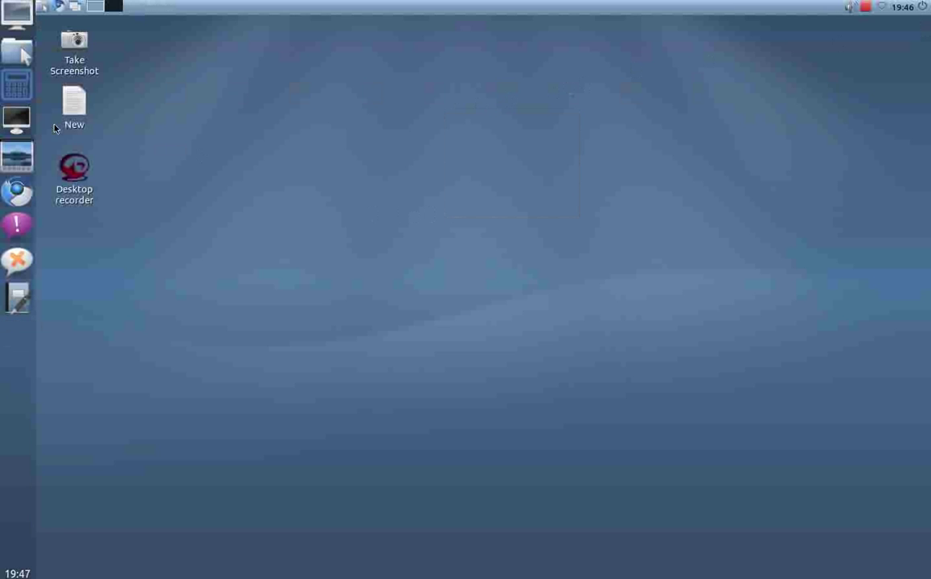
Set the left panel to minimize when not in use and close its preferences
right_click(7, 371)
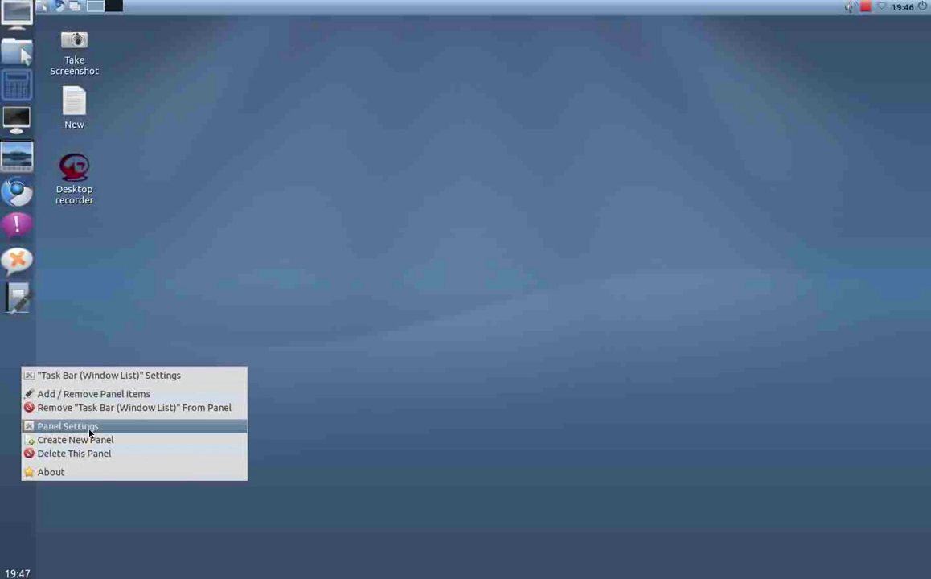
left_click(82, 427)
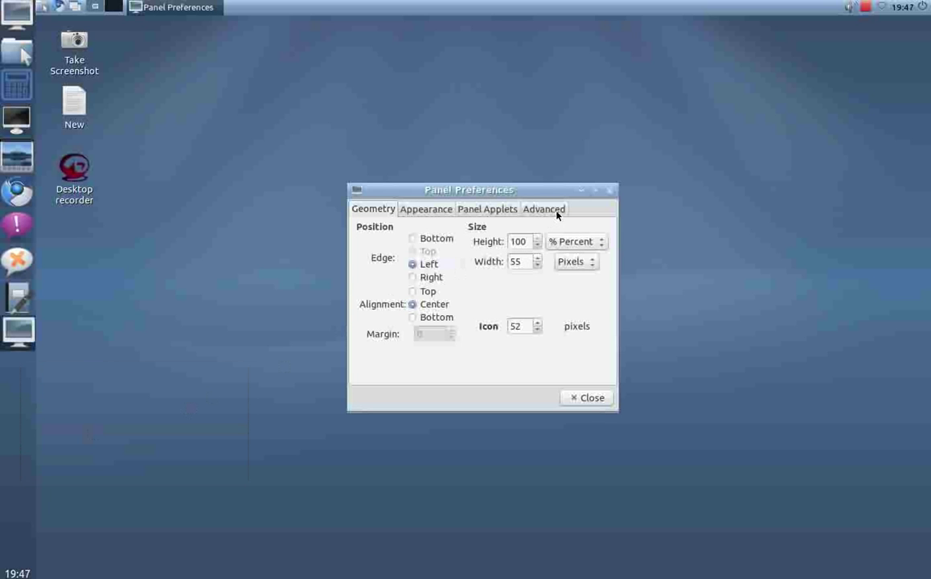
left_click(543, 209)
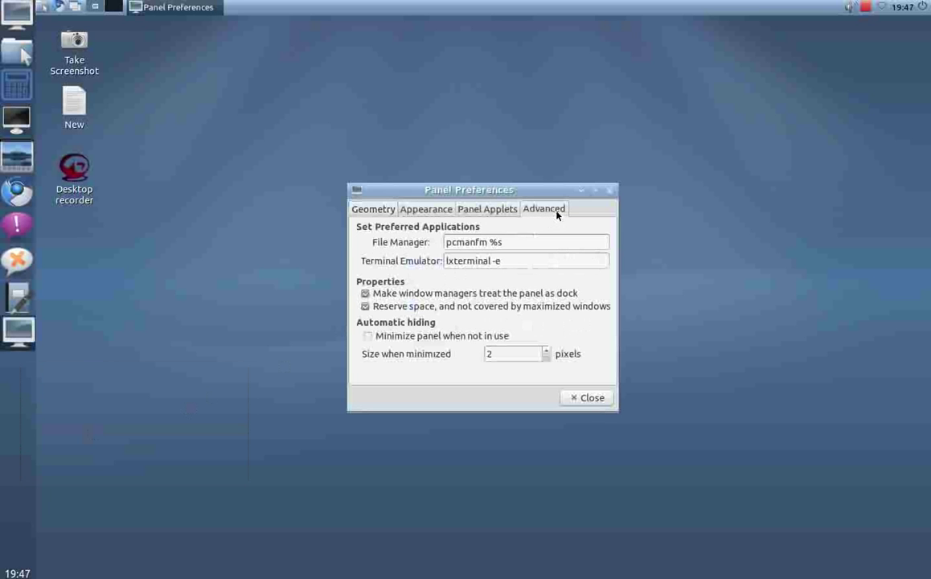
left_click(411, 341)
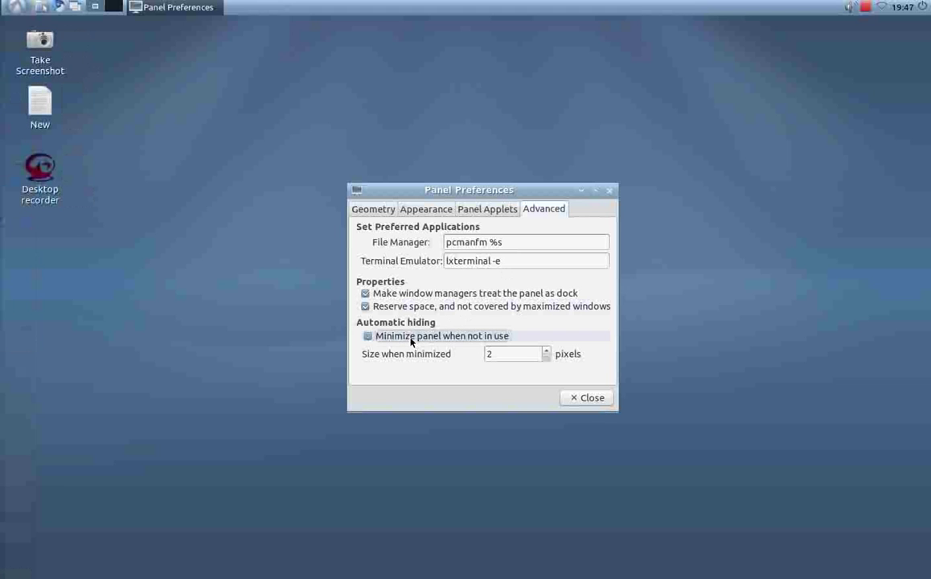
left_click(574, 397)
mouse_move(2, 299)
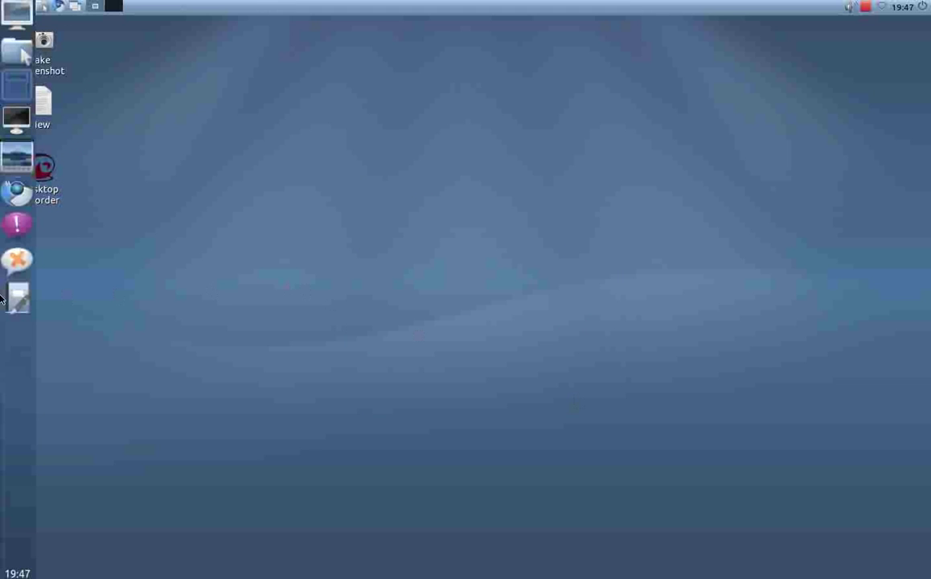
mouse_move(2, 265)
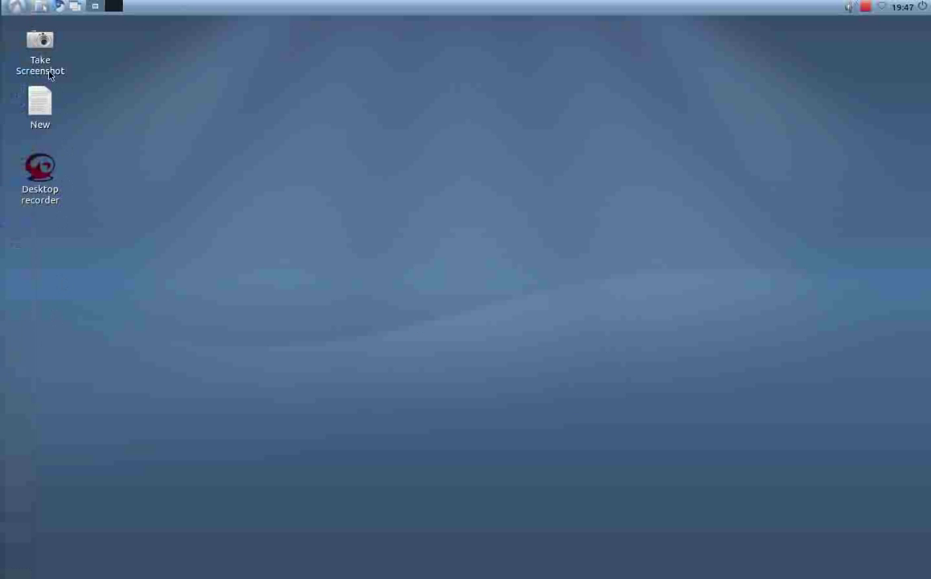
Open Take Screenshot and the New text file from the desktop, and move the text window clear of the desktop icons
left_click(50, 74)
double_click(50, 74)
mouse_move(9, 322)
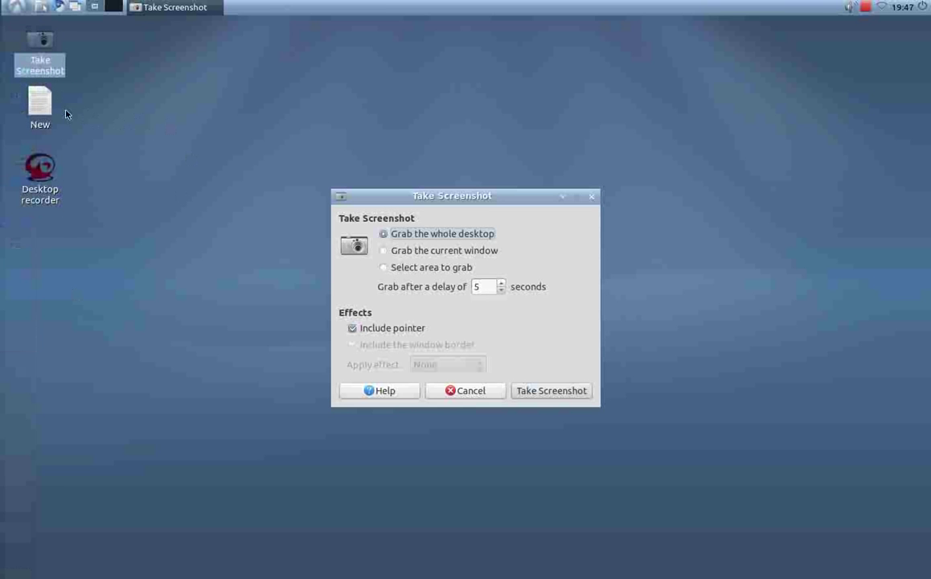
left_click(43, 112)
double_click(44, 113)
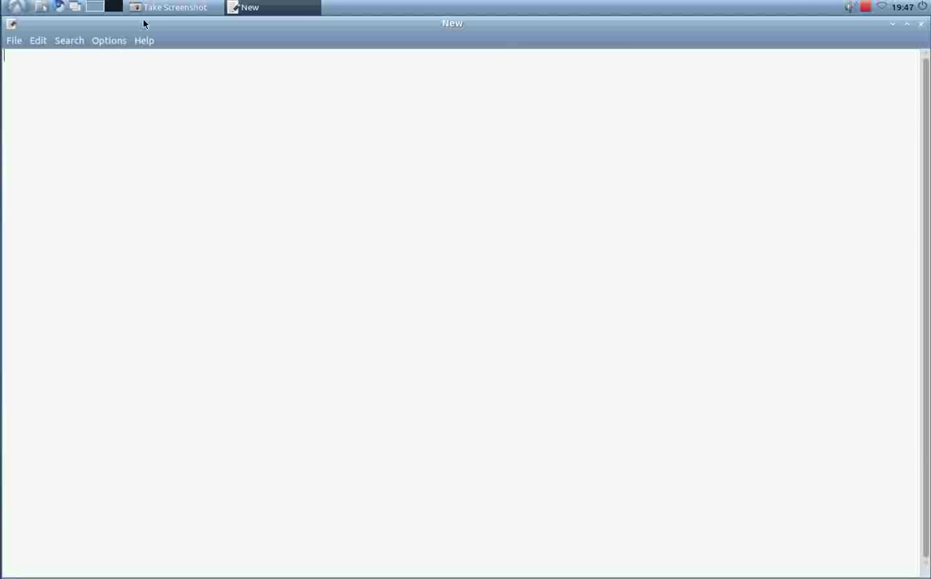
left_click_drag(146, 27, 454, 289)
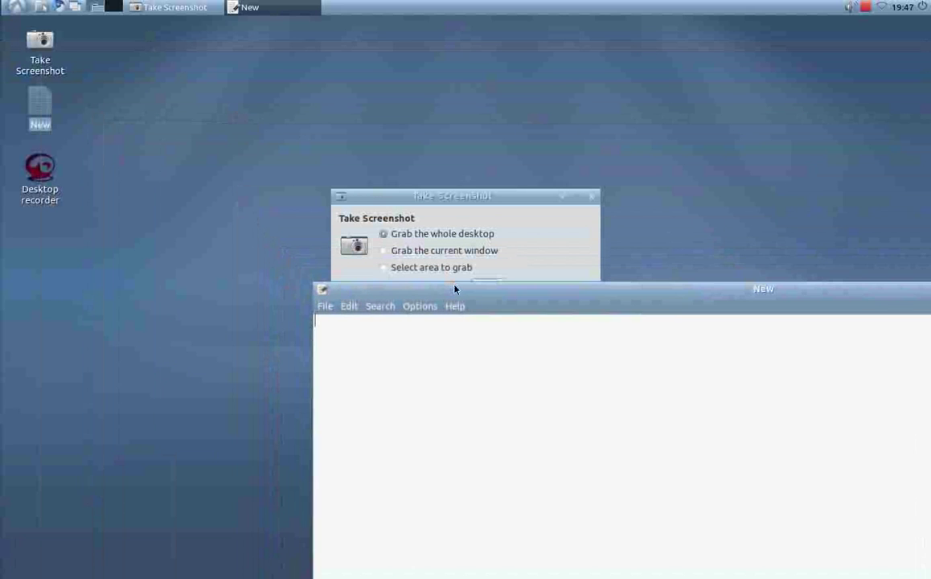
Launch Galculator from the left panel's launch bar and move its window towards the middle of the desktop
mouse_move(2, 4)
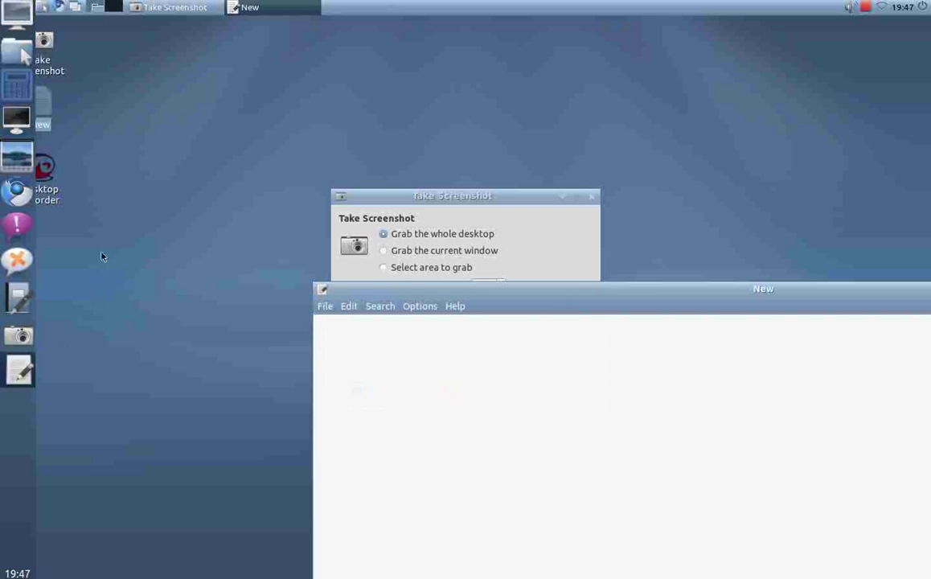
right_click(104, 71)
left_click(31, 11)
mouse_move(3, 32)
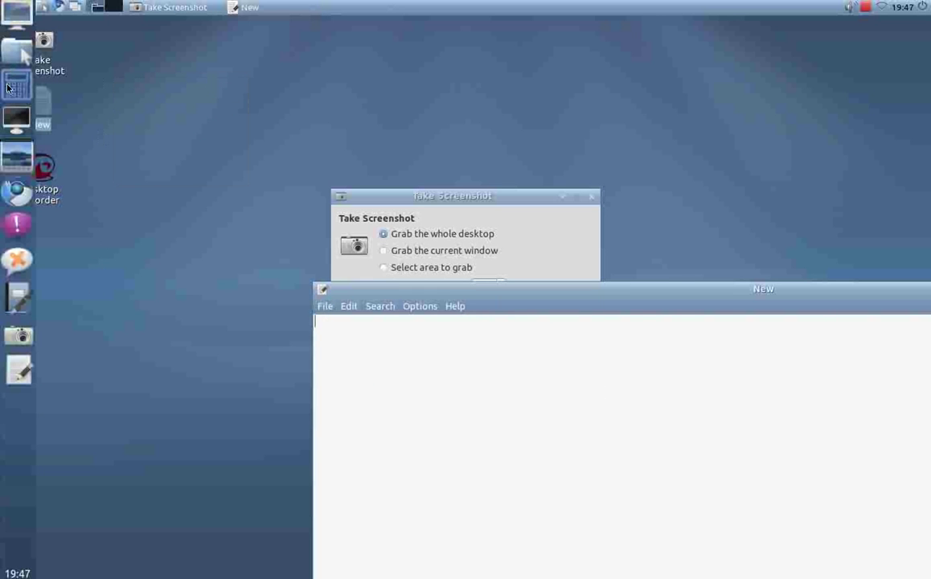
left_click(11, 81)
left_click_drag(172, 202, 533, 253)
Switch between the New text window and Take Screenshot using the left panel's task bar
mouse_move(4, 225)
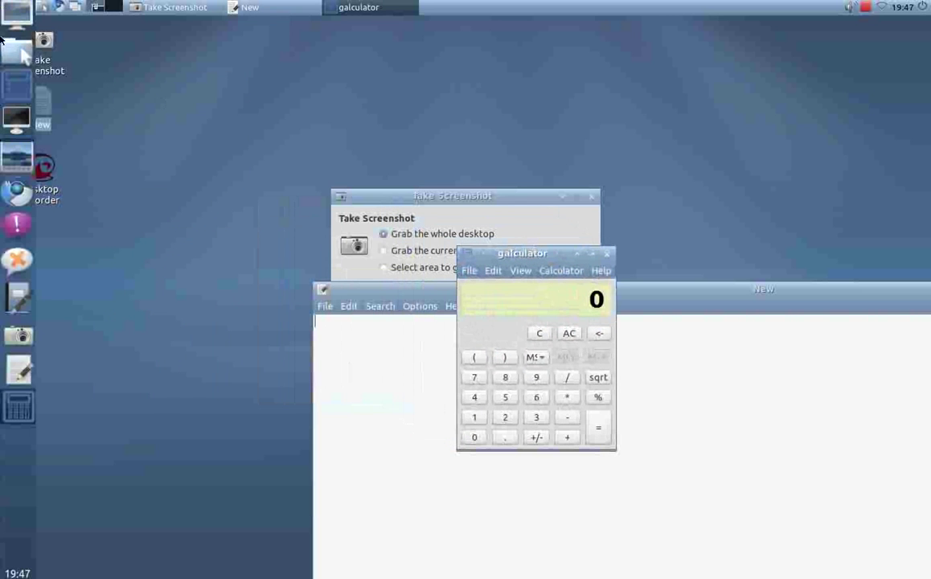
left_click(19, 370)
left_click(19, 335)
left_click(20, 370)
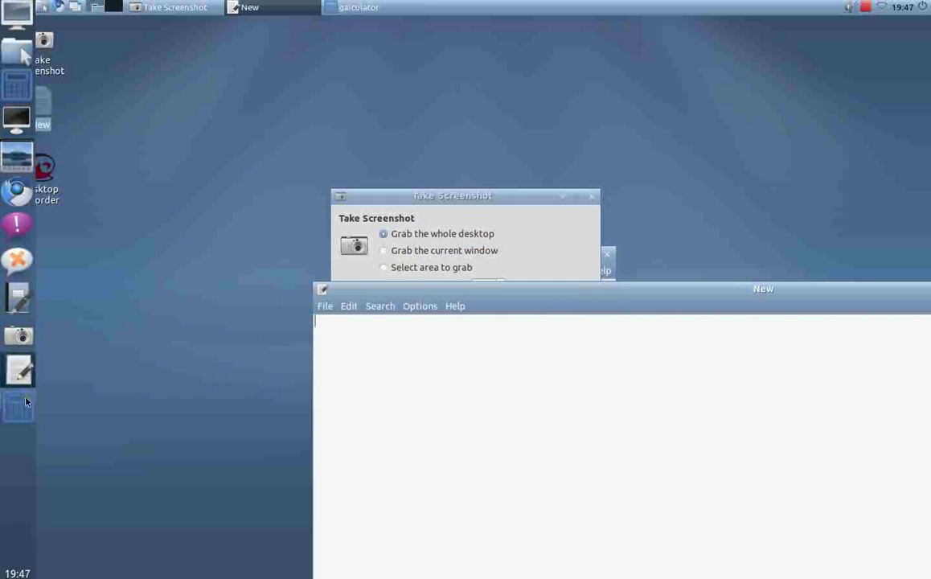
Bring Galculator to the front and close it through its entry in the left panel's task bar
left_click(22, 402)
right_click(23, 395)
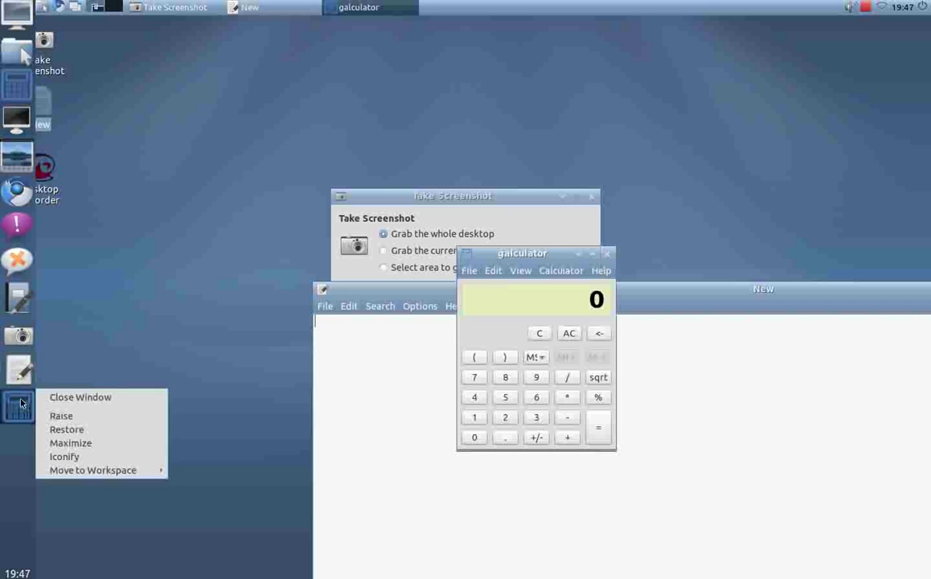
left_click(110, 397)
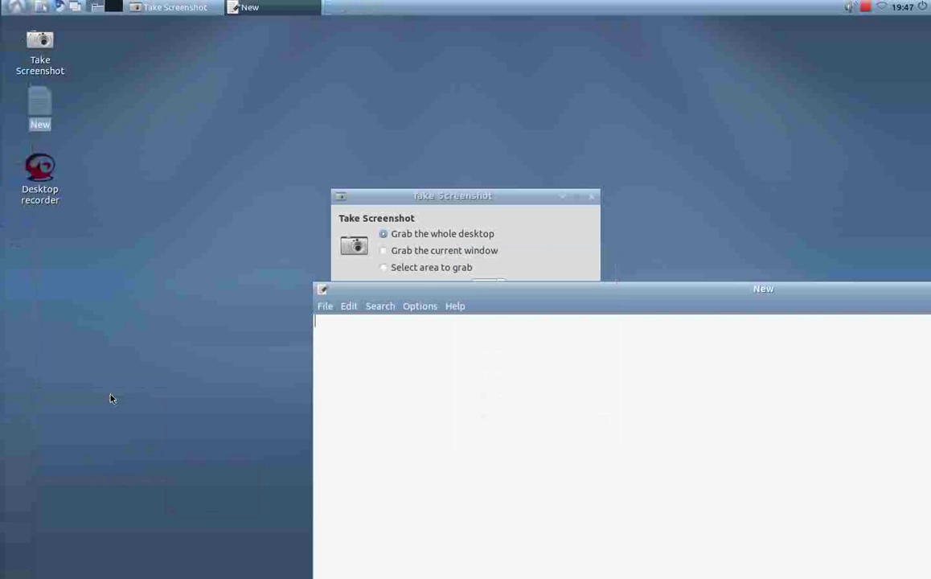
Close Take Screenshot through its entry in the left panel's task bar, and maximize the New text window
right_click(20, 335)
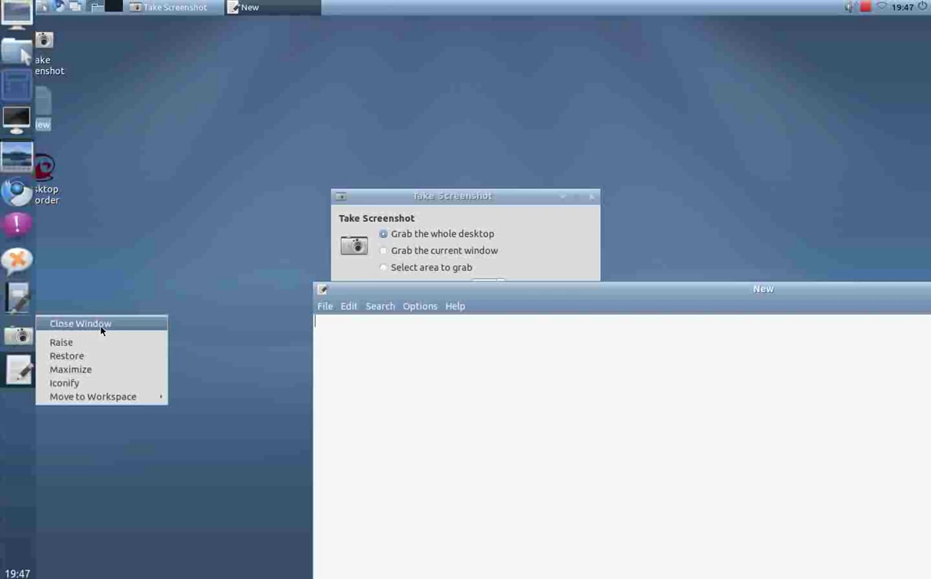
left_click(65, 324)
left_click_drag(500, 293, 262, 207)
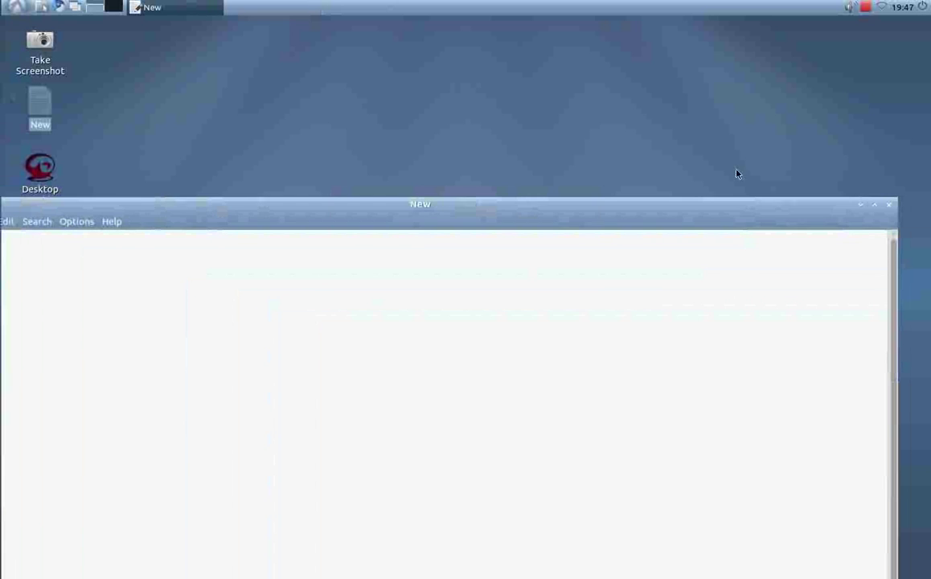
left_click(874, 206)
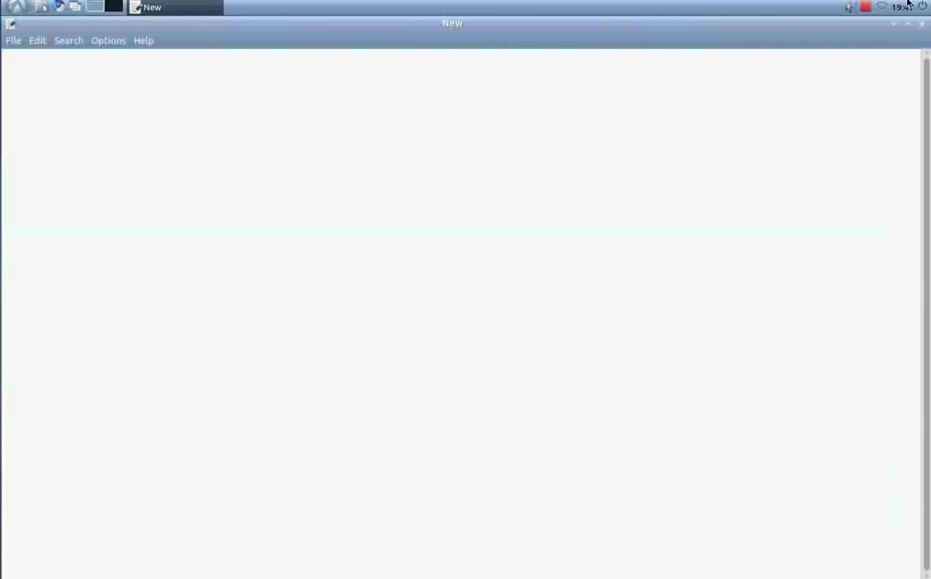
Launch mtPaint from the Graphics category of the left panel's application menu
mouse_move(7, 15)
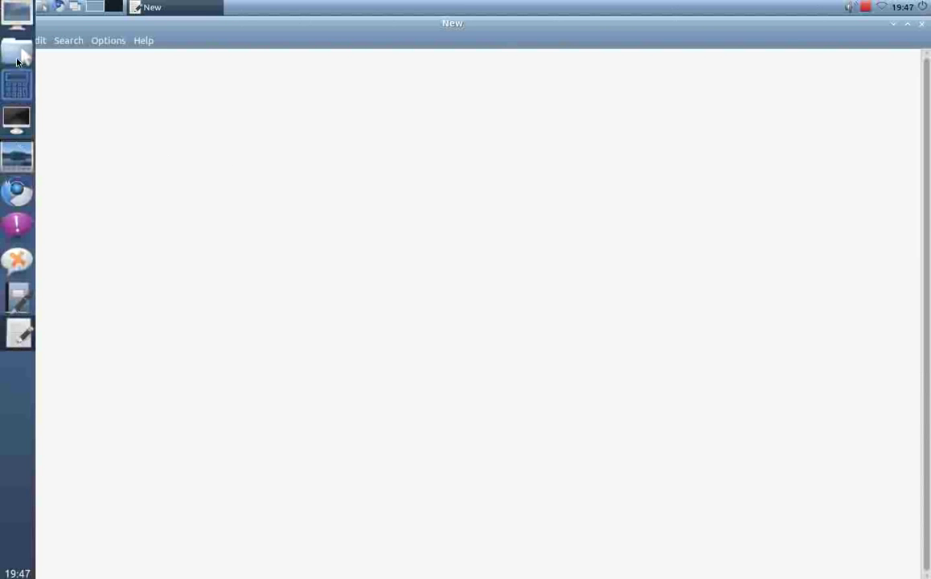
left_click(16, 13)
mouse_move(62, 26)
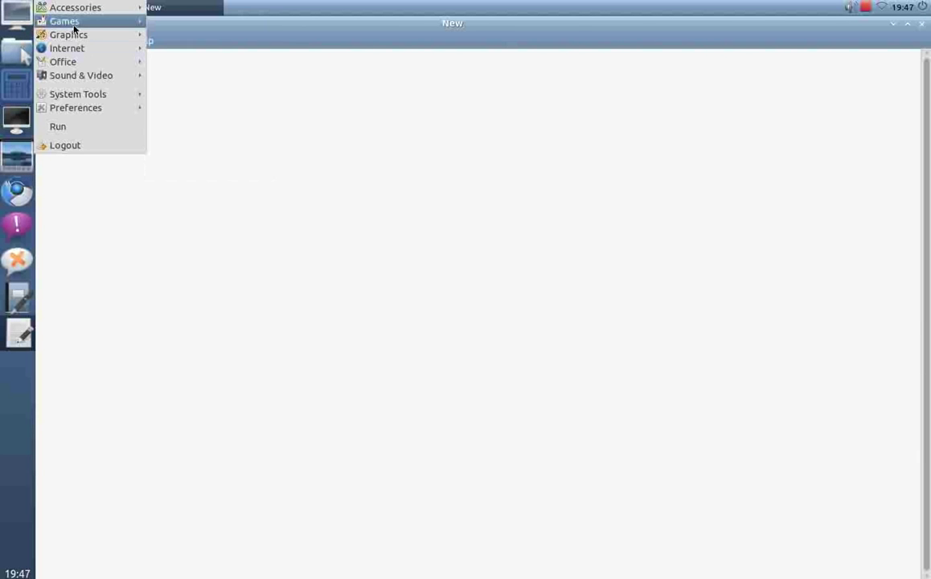
left_click(184, 38)
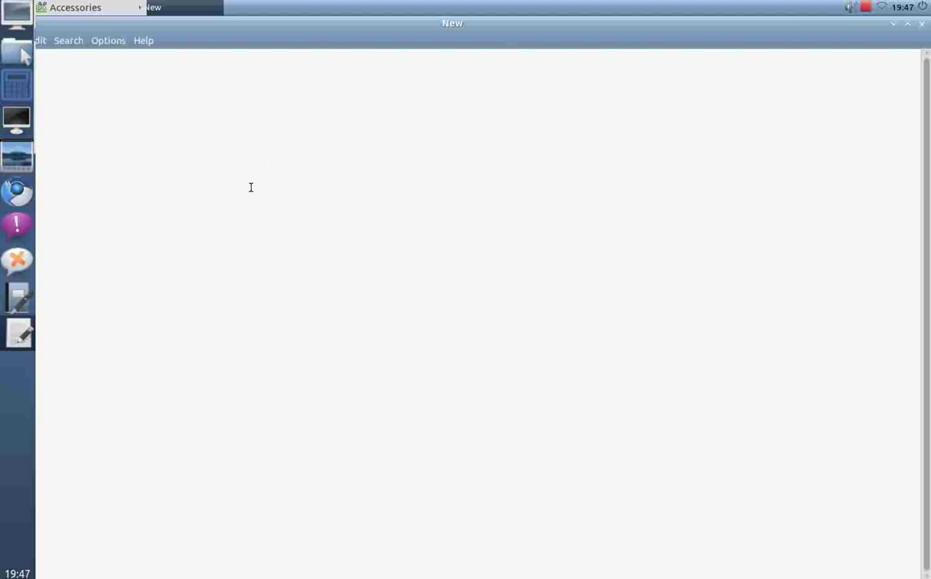
Close mtPaint and the New text window to return to the empty desktop
mouse_move(3, 190)
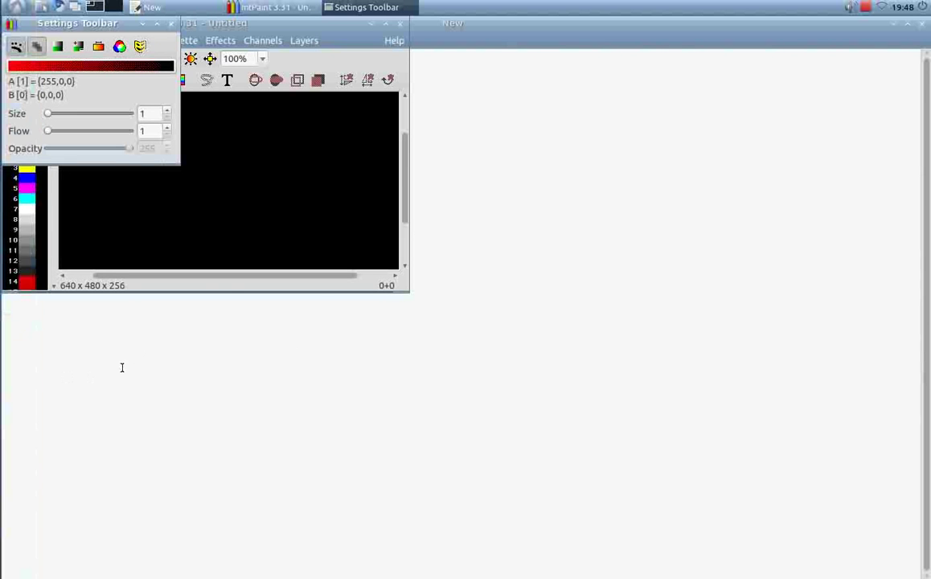
left_click(401, 28)
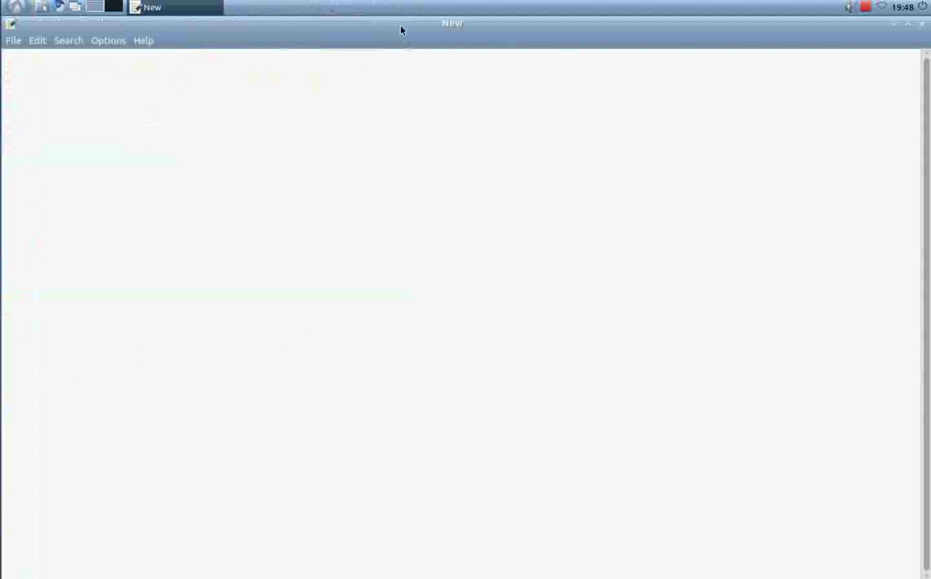
key("ctrl+q")
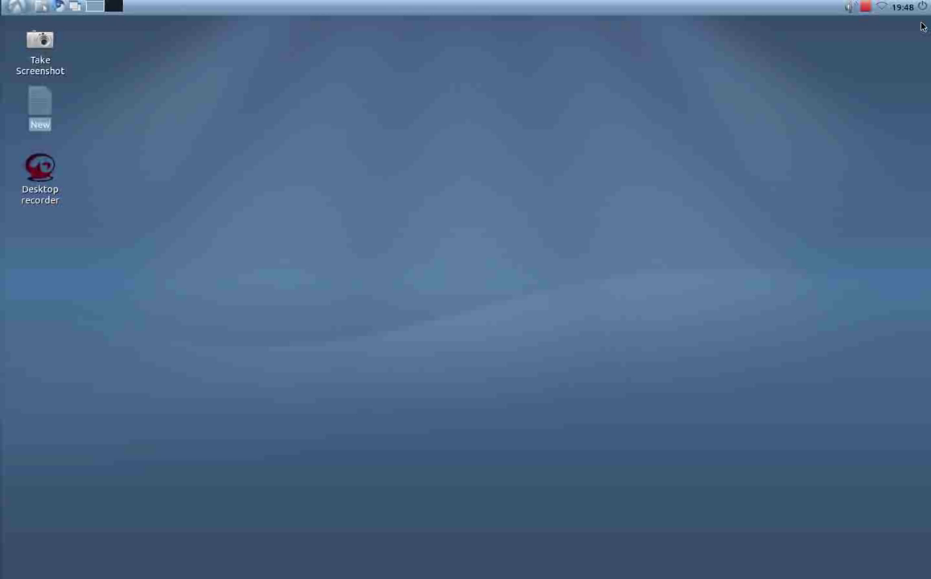